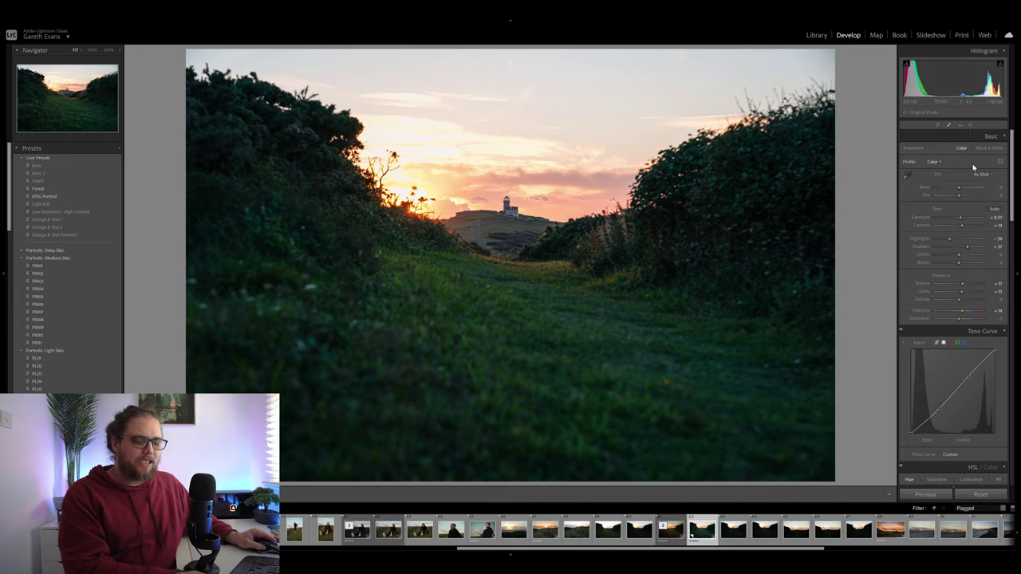
key("backslash")
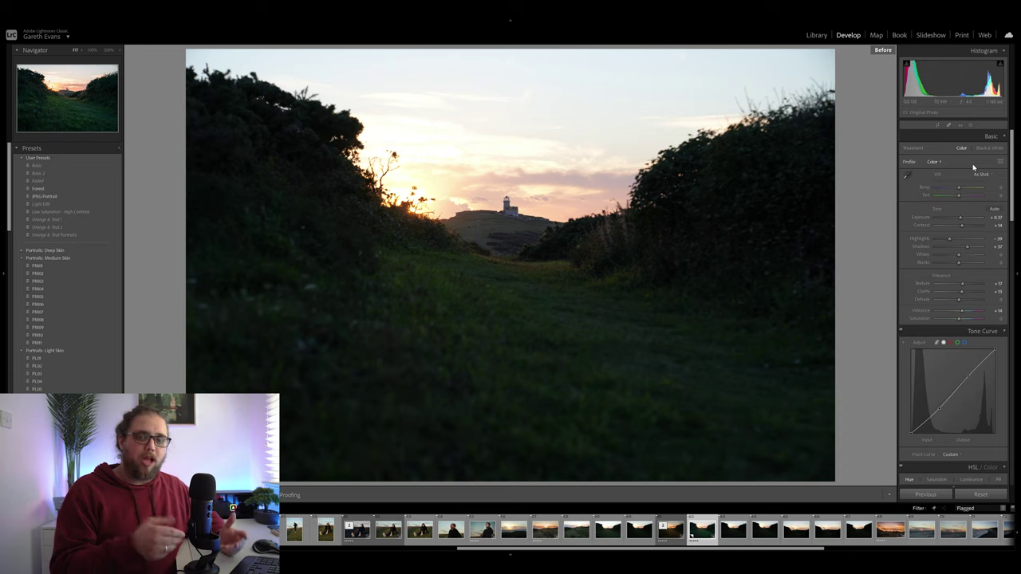
key("backslash")
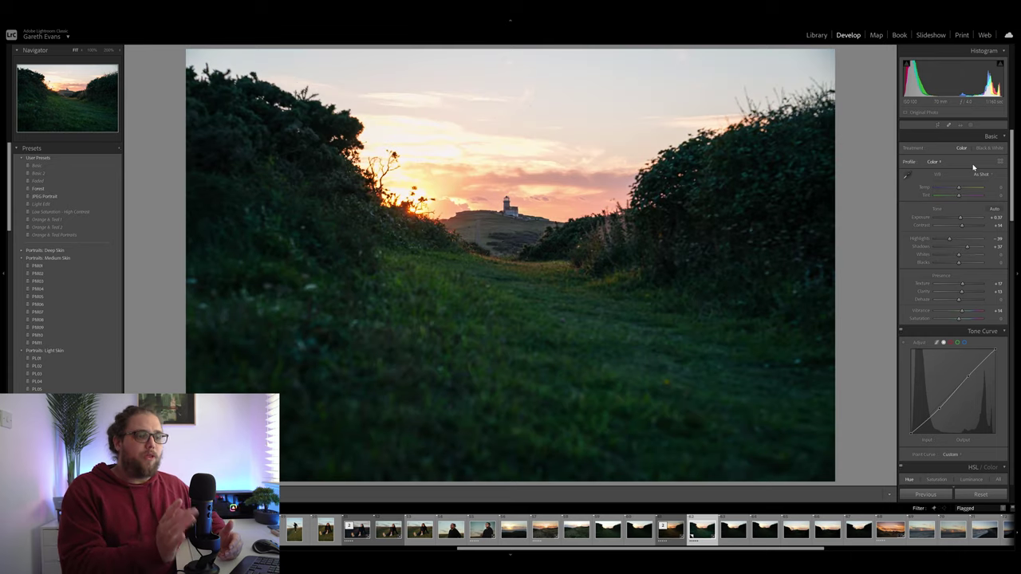
key("backslash")
key("backslash")
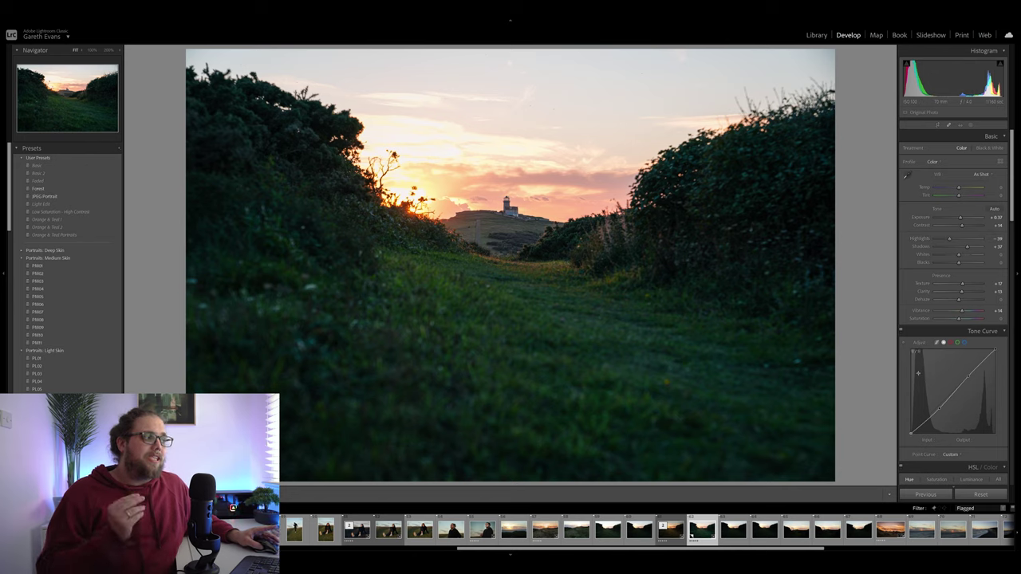
Step: Scroll through the sunset photo's Develop panels to reach the new mask types
scroll(918, 376, "down", 5)
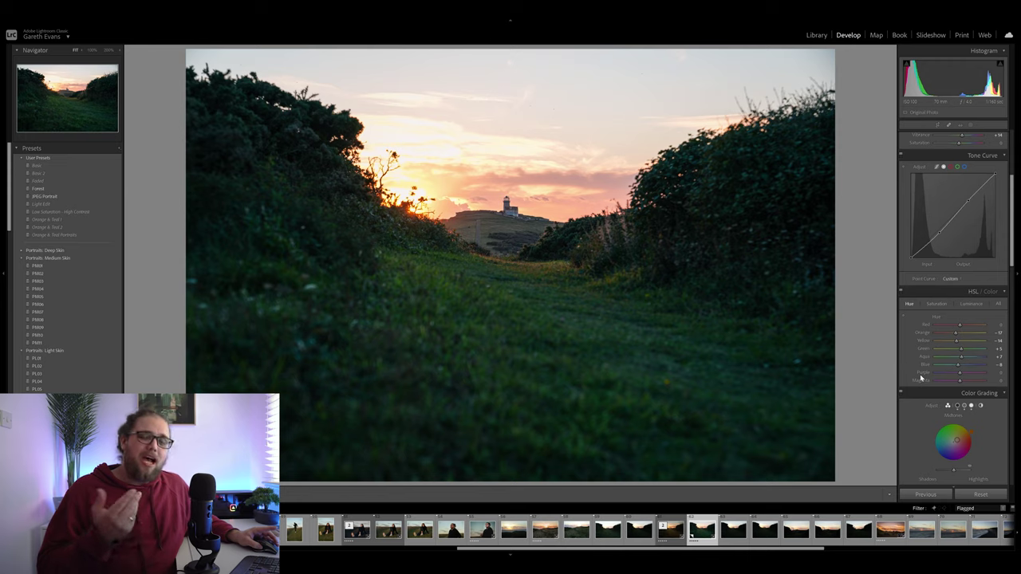
scroll(917, 380, "down", 3)
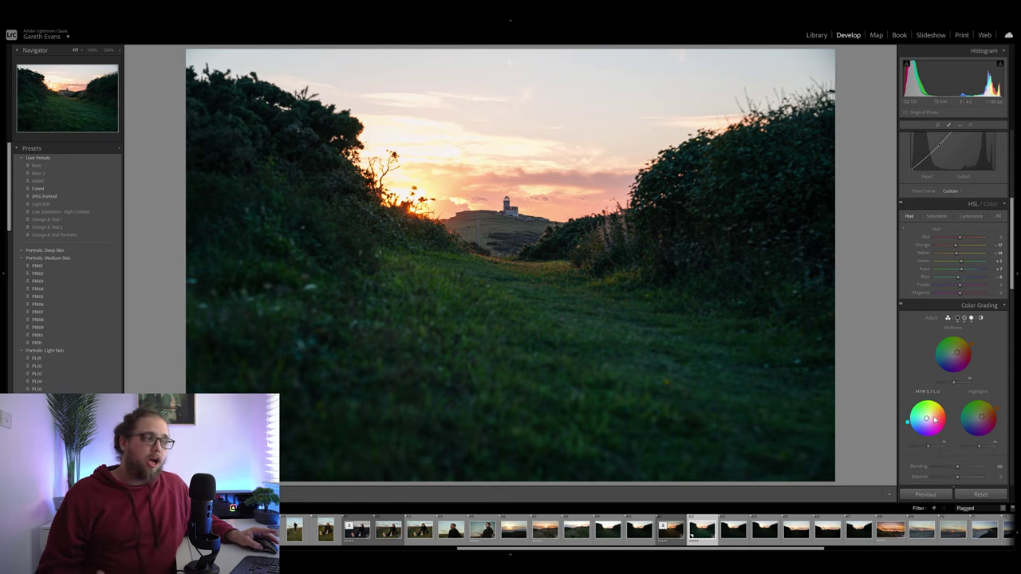
scroll(935, 413, "down", 5)
scroll(933, 415, "up", 12)
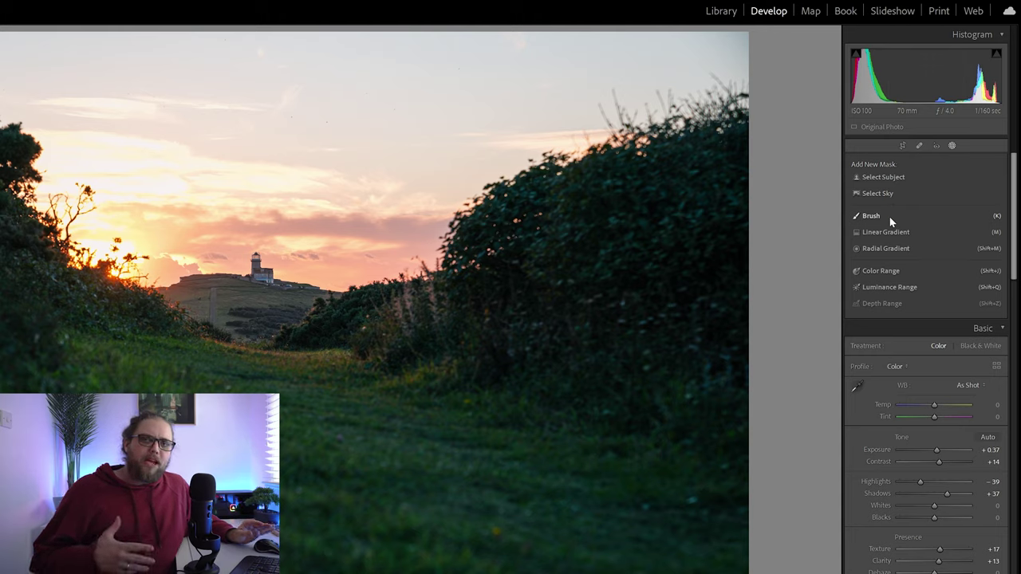
Step: Paint a brush mask over the lower-right grass, toggling the overlay to check coverage
left_click(886, 216)
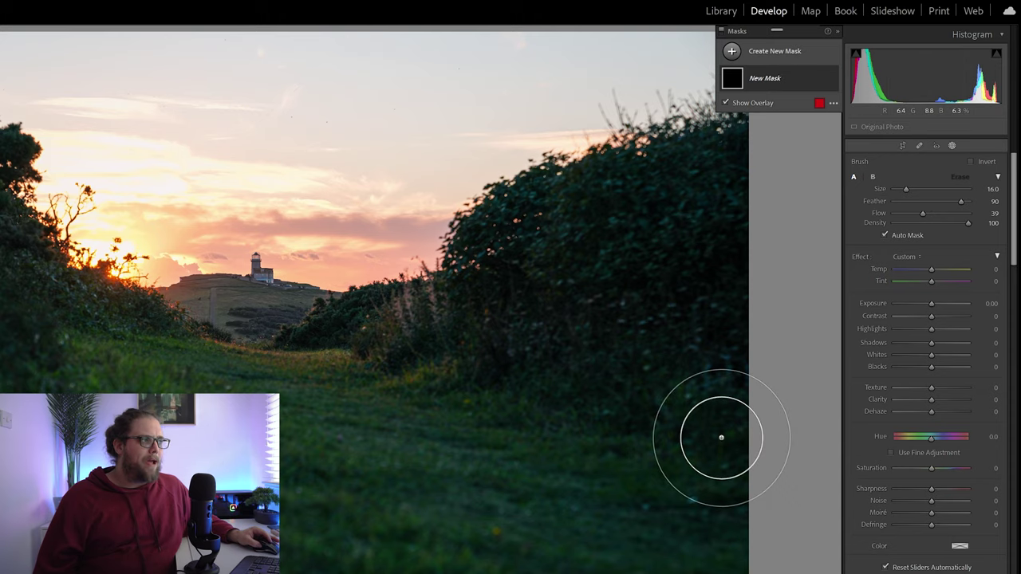
mouse_move(720, 436)
left_mouse_down()
mouse_move(599, 486)
mouse_move(702, 493)
mouse_move(638, 520)
mouse_move(692, 468)
mouse_move(745, 496)
mouse_move(537, 563)
left_mouse_up()
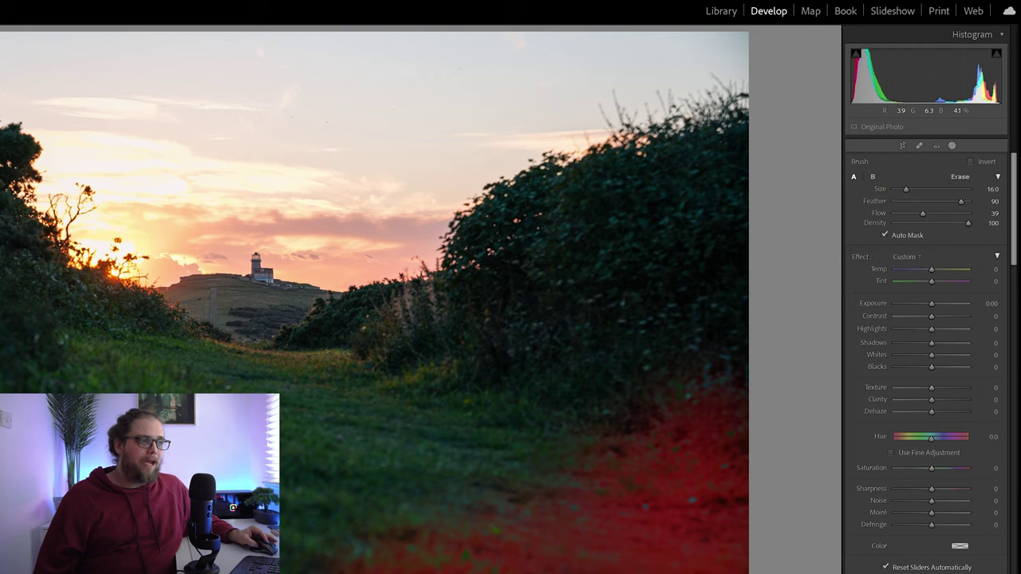
scroll(670, 568, "down", 1)
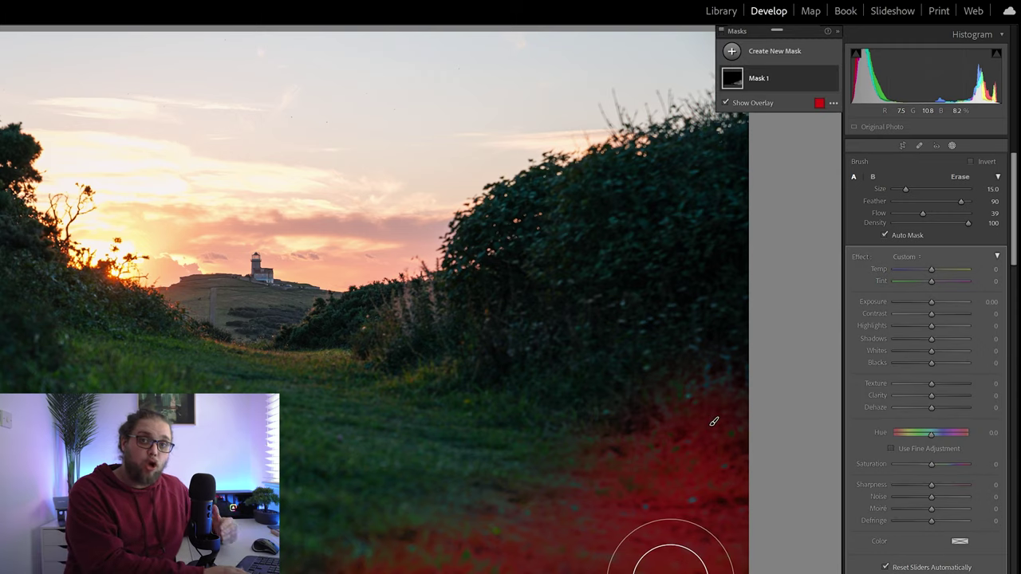
key("o")
key("o")
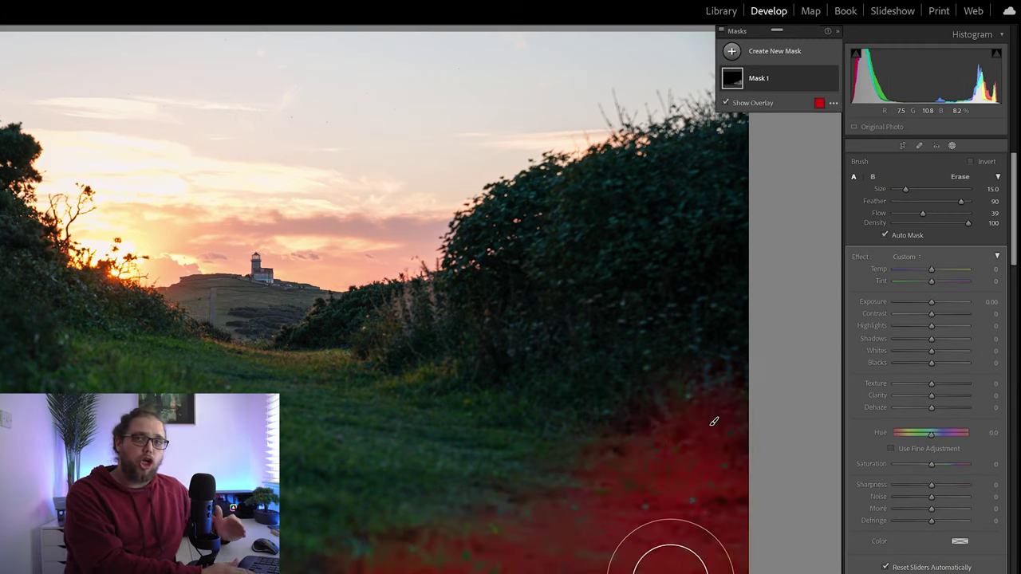
key("o")
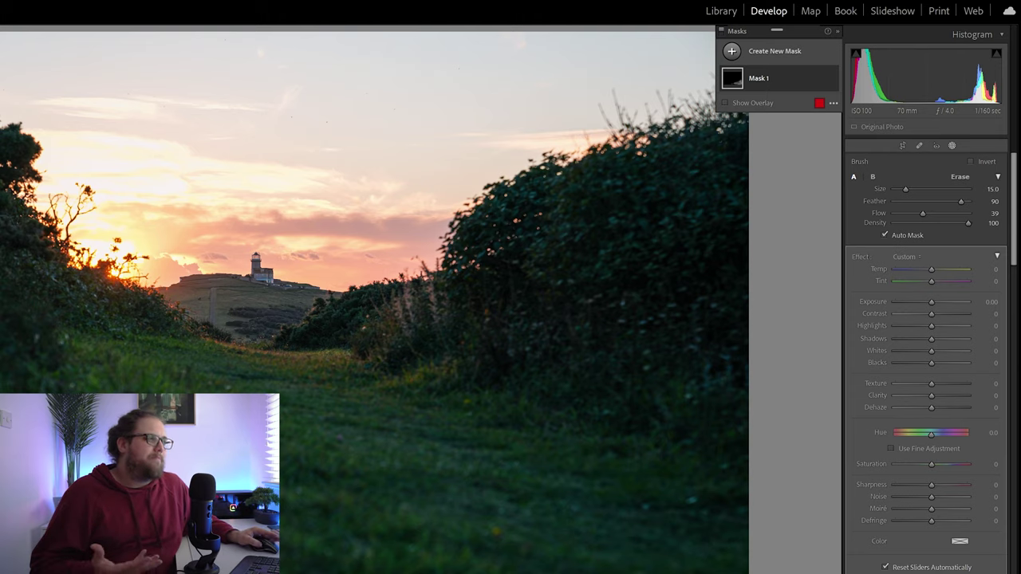
Step: Rename Mask 1 to 'Foreground Darkening'
double_click(764, 80)
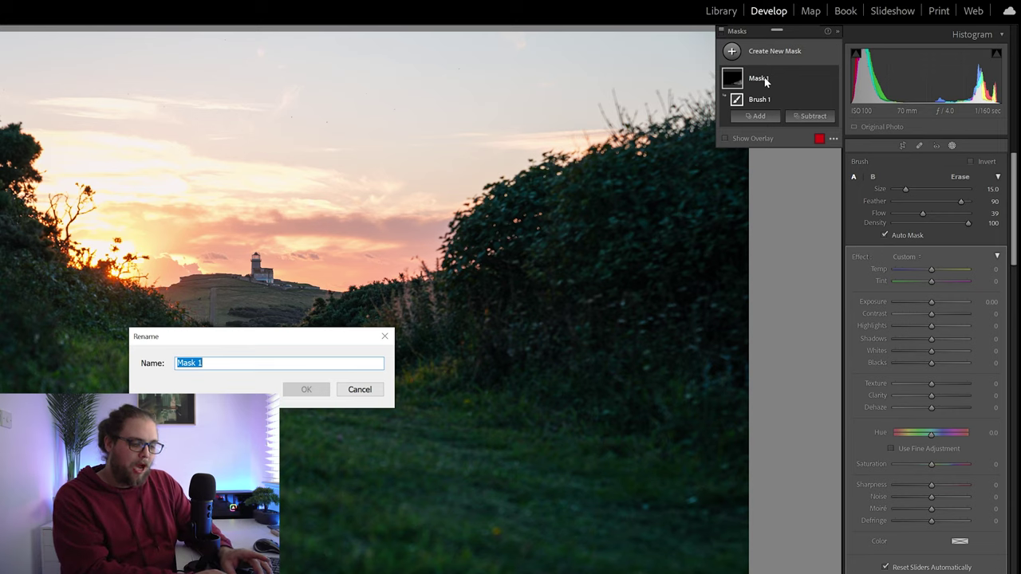
type("Foreground ")
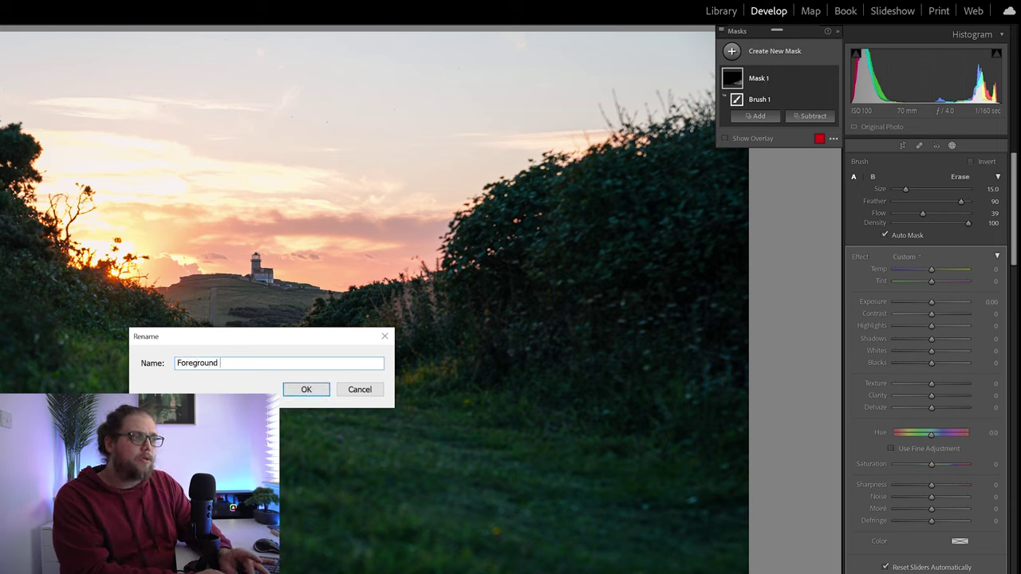
type("Darkening")
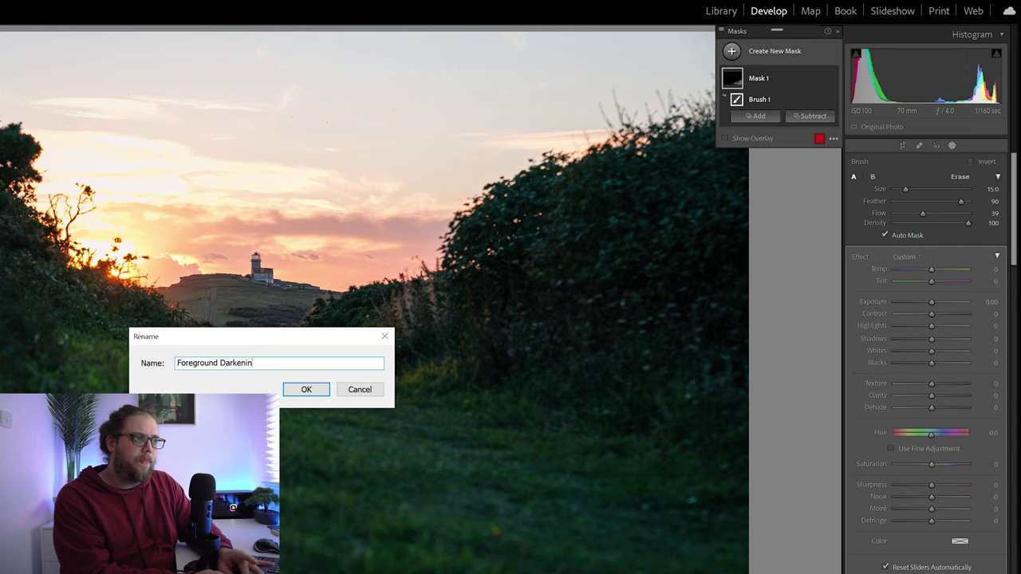
left_click(324, 389)
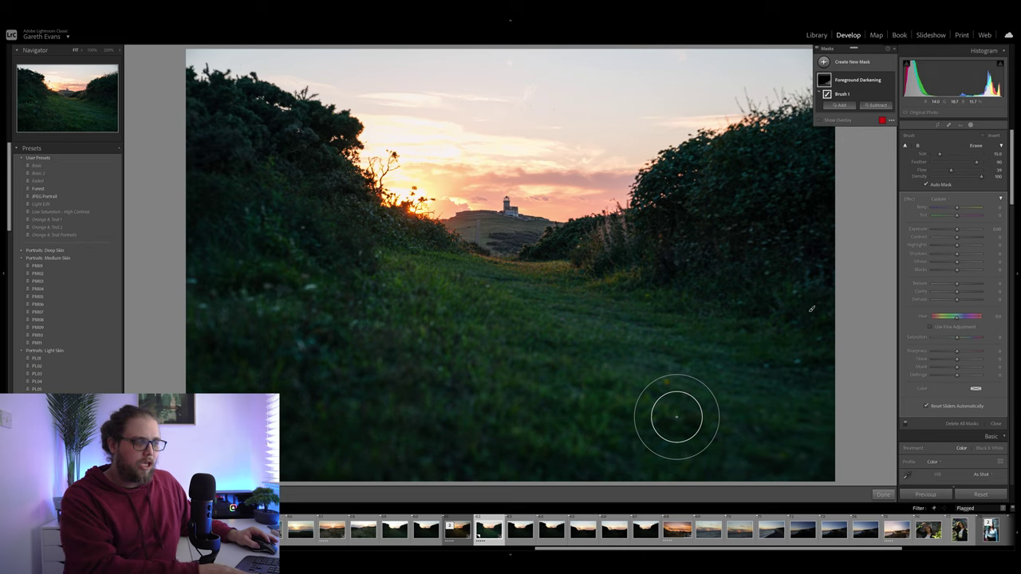
Step: Extend the brush mask along the bottom, up the left bank and the right-hand slope
key("o")
mouse_move(676, 416)
left_mouse_down()
mouse_move(644, 438)
mouse_move(446, 406)
mouse_move(271, 459)
left_mouse_up()
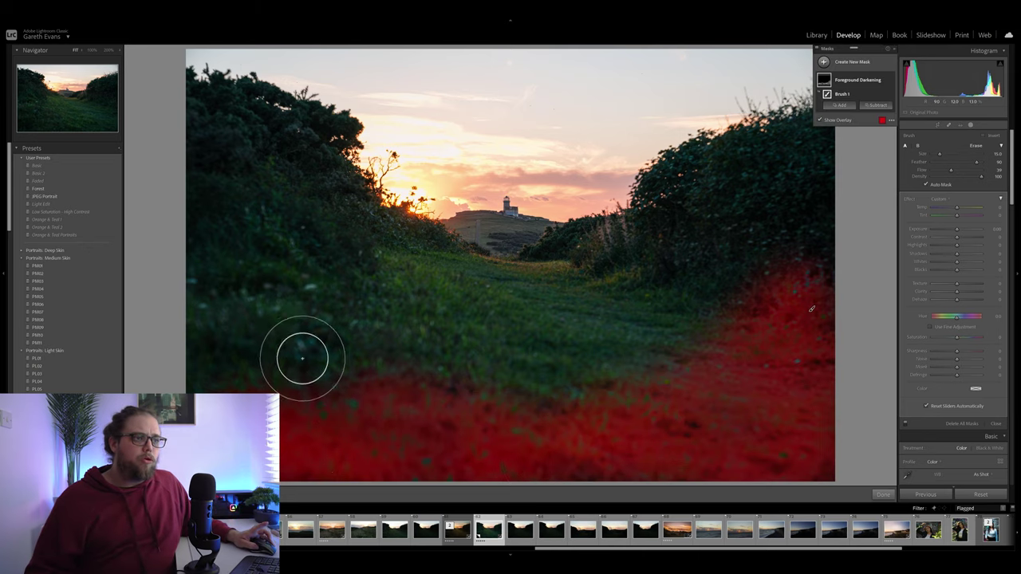
scroll(306, 388, "up", 10)
mouse_move(306, 389)
left_mouse_down()
mouse_move(334, 399)
mouse_move(316, 438)
mouse_move(207, 337)
mouse_move(239, 303)
mouse_move(280, 370)
mouse_move(234, 387)
mouse_move(244, 401)
mouse_move(270, 366)
mouse_move(358, 405)
mouse_move(187, 286)
mouse_move(168, 252)
mouse_move(255, 344)
mouse_move(322, 368)
mouse_move(473, 464)
left_mouse_up()
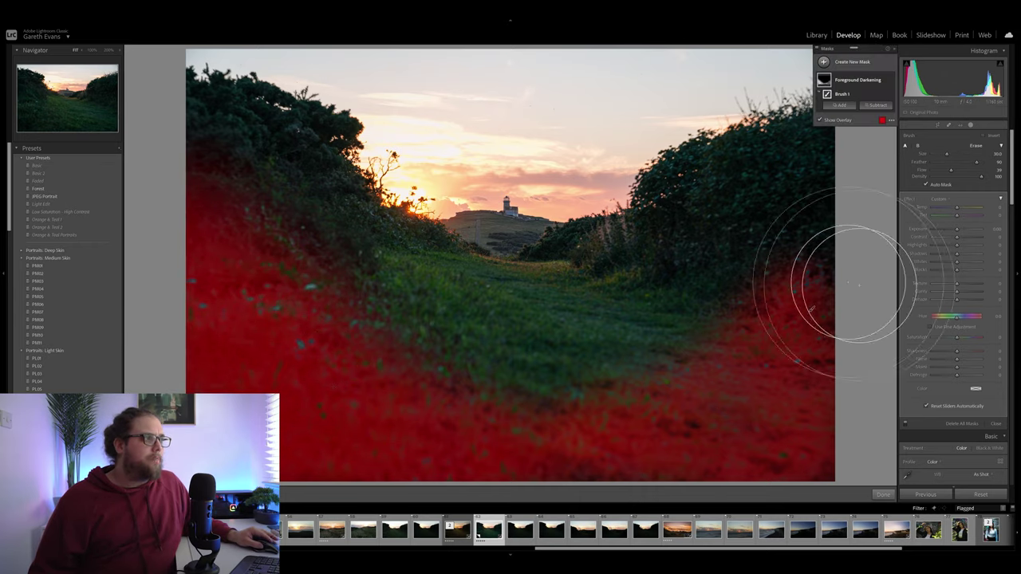
mouse_move(866, 285)
left_mouse_down()
mouse_move(816, 247)
mouse_move(713, 402)
mouse_move(622, 447)
left_mouse_up()
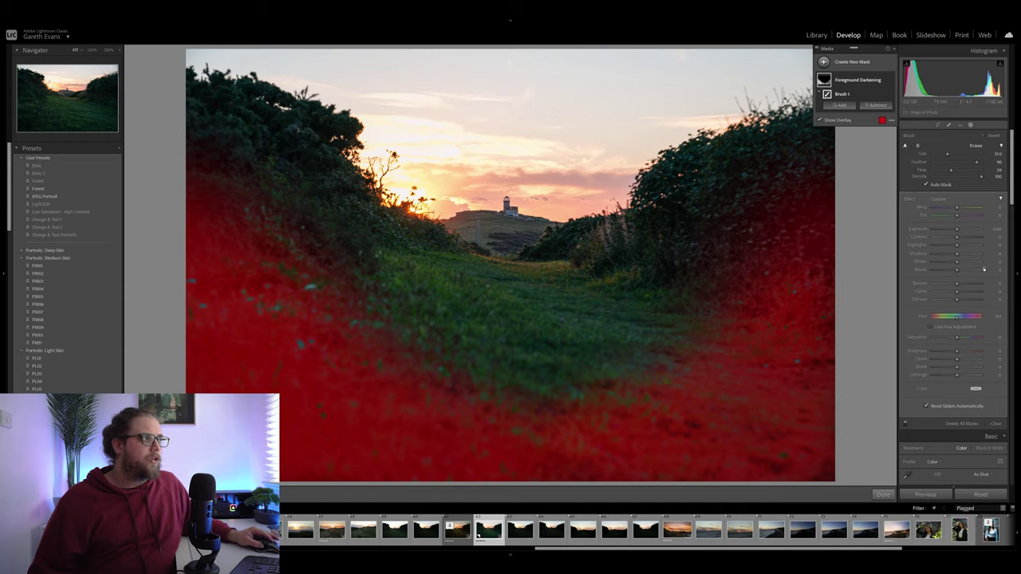
key("o")
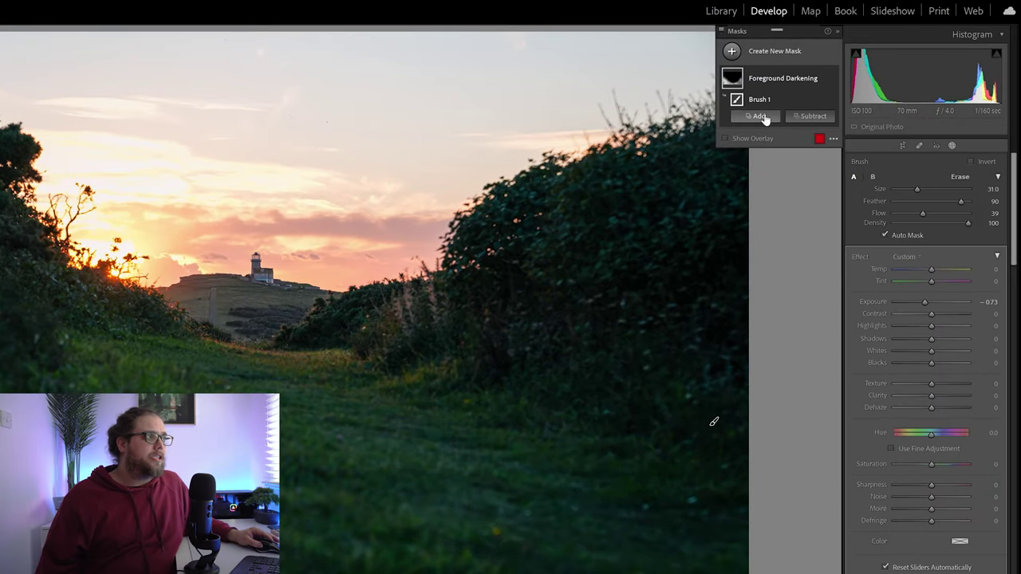
Step: Add a Linear Gradient to Foreground Darkening, running from the photo's bottom up to the horizon
left_click(763, 117)
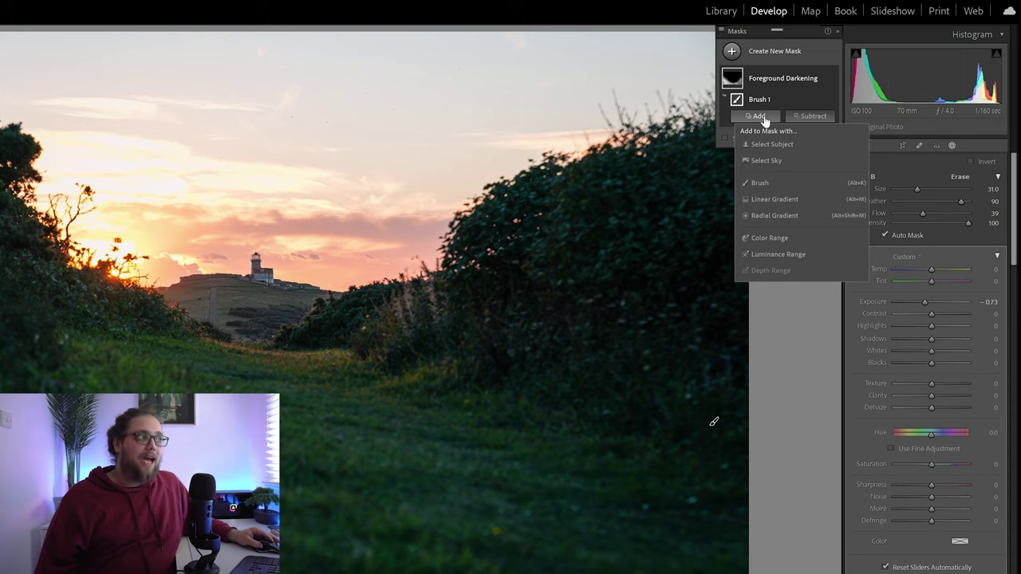
left_click(791, 200)
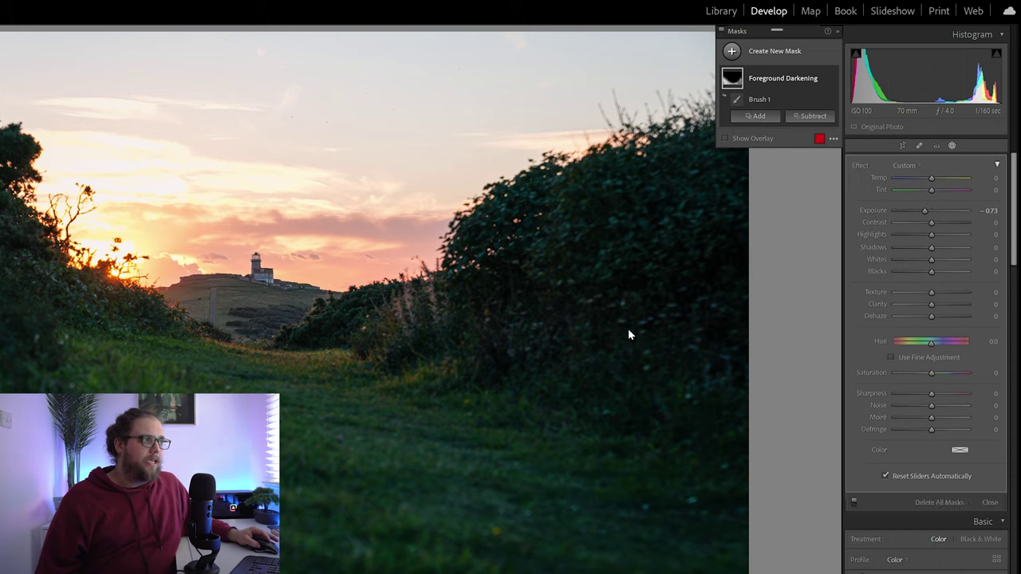
left_click_drag(298, 564, 301, 338)
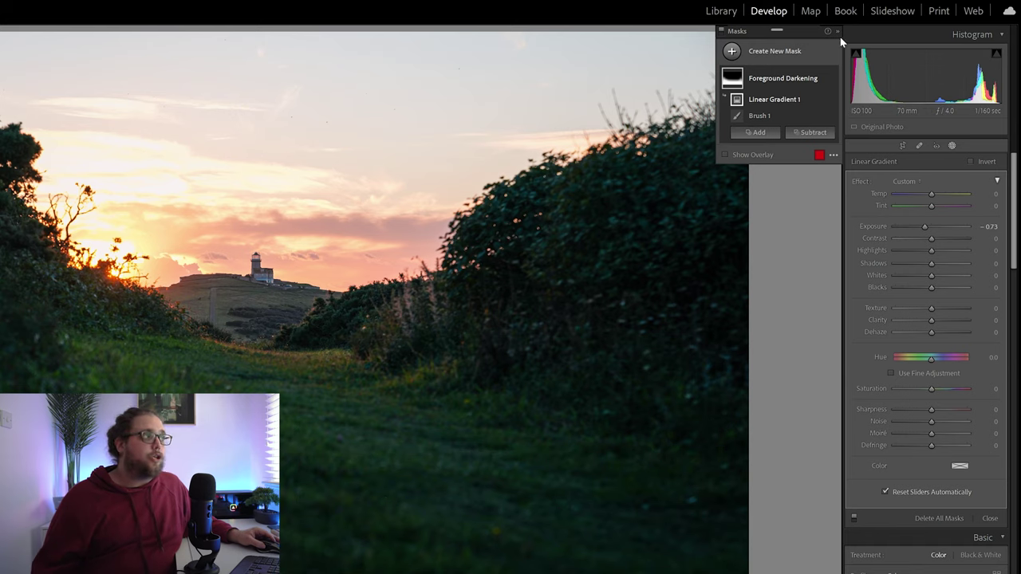
left_click(775, 100)
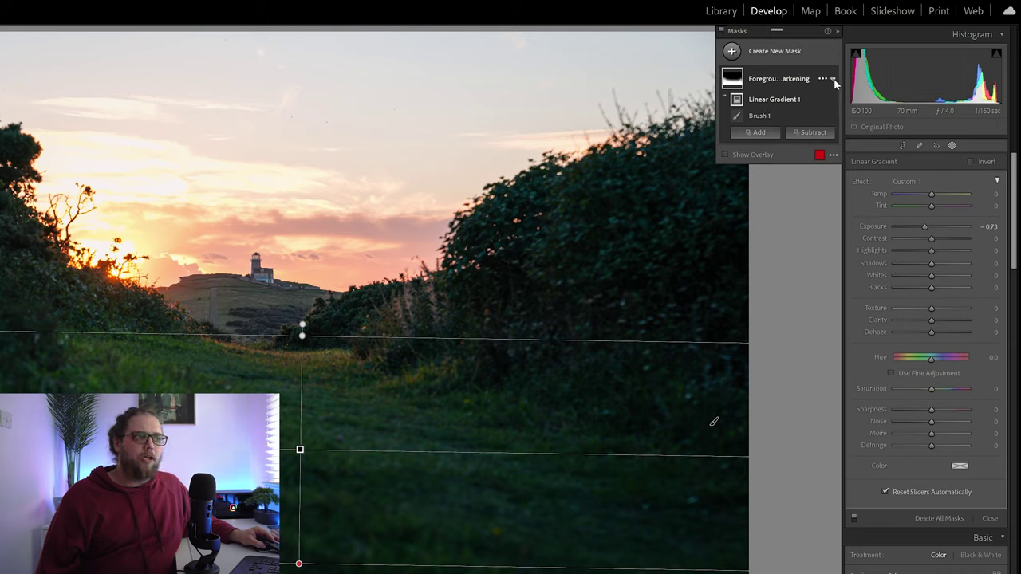
Step: Create a Select Sky mask with Exposure 0, Highlights -10 and Temp 17
left_click(765, 53)
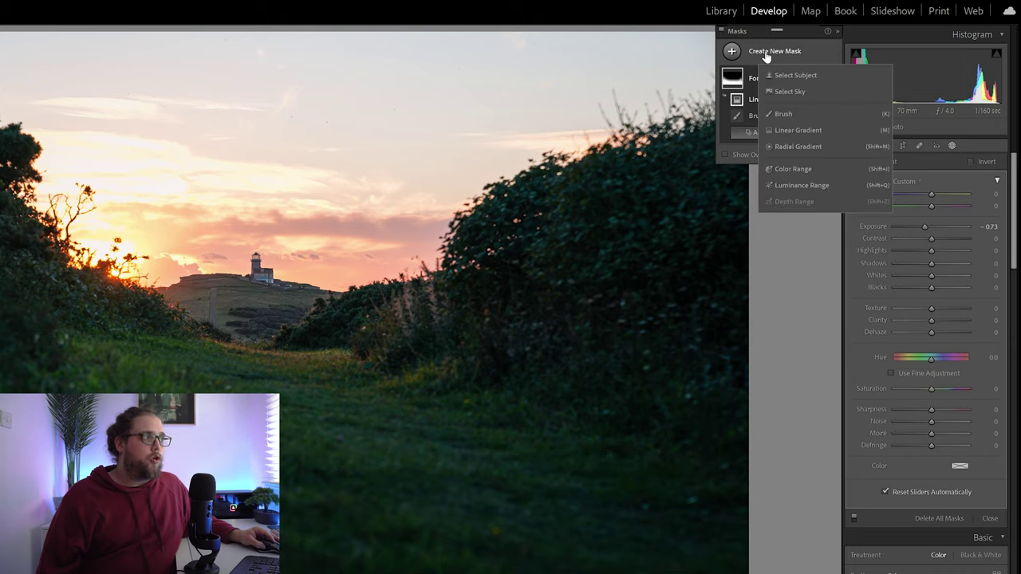
left_click(815, 92)
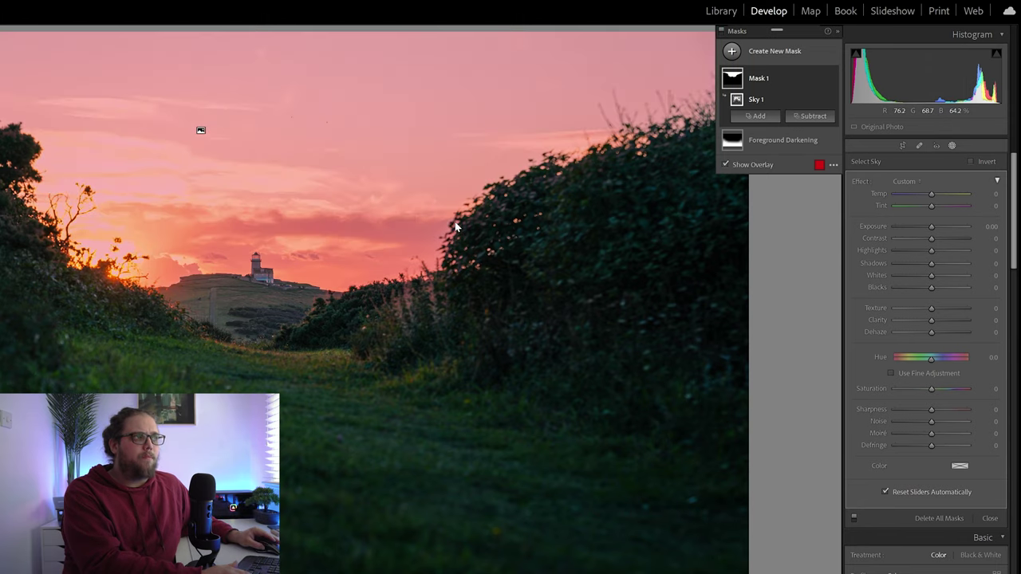
key("o")
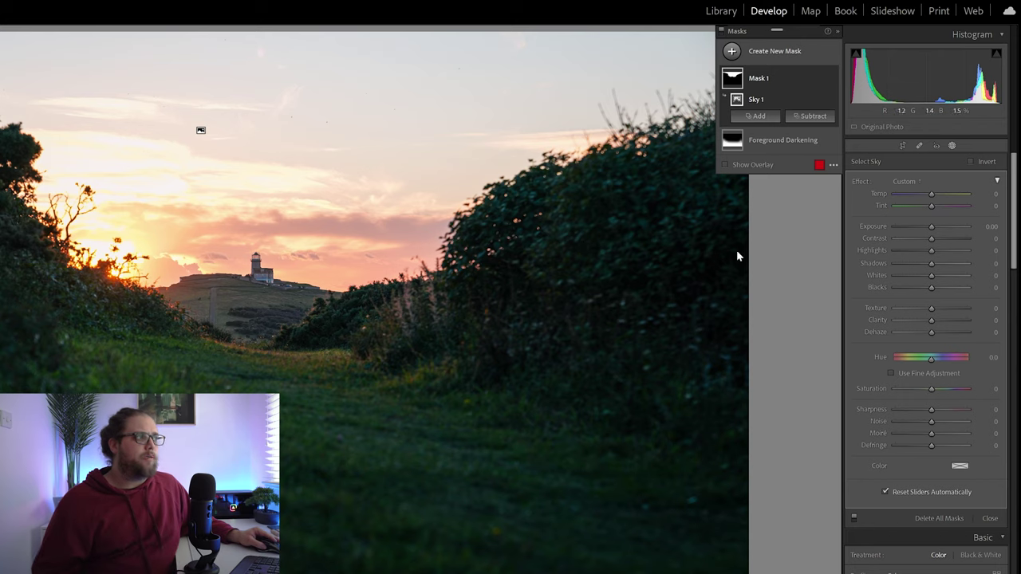
left_click_drag(931, 227, 928, 232)
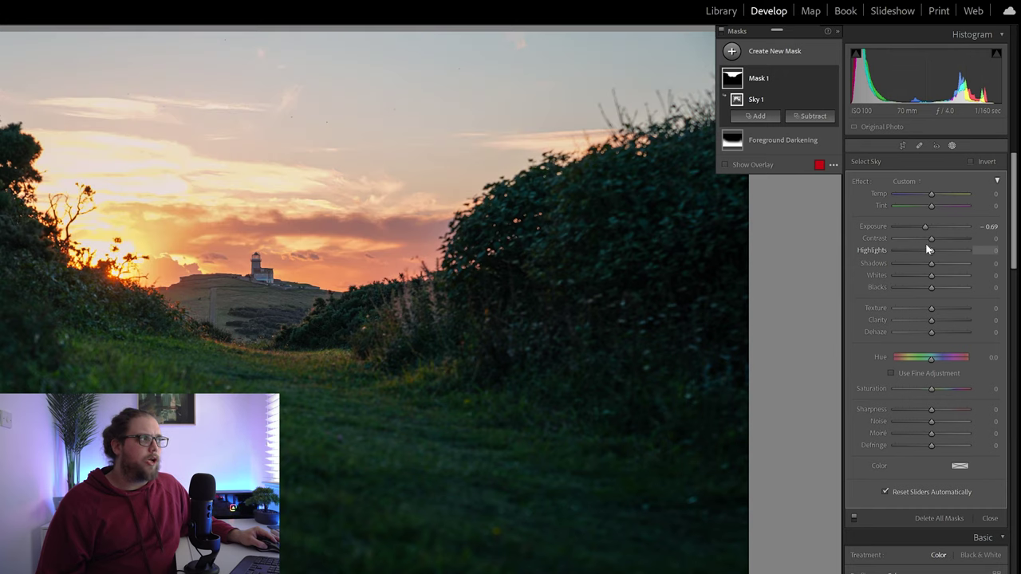
double_click(926, 227)
left_click_drag(929, 252, 926, 256)
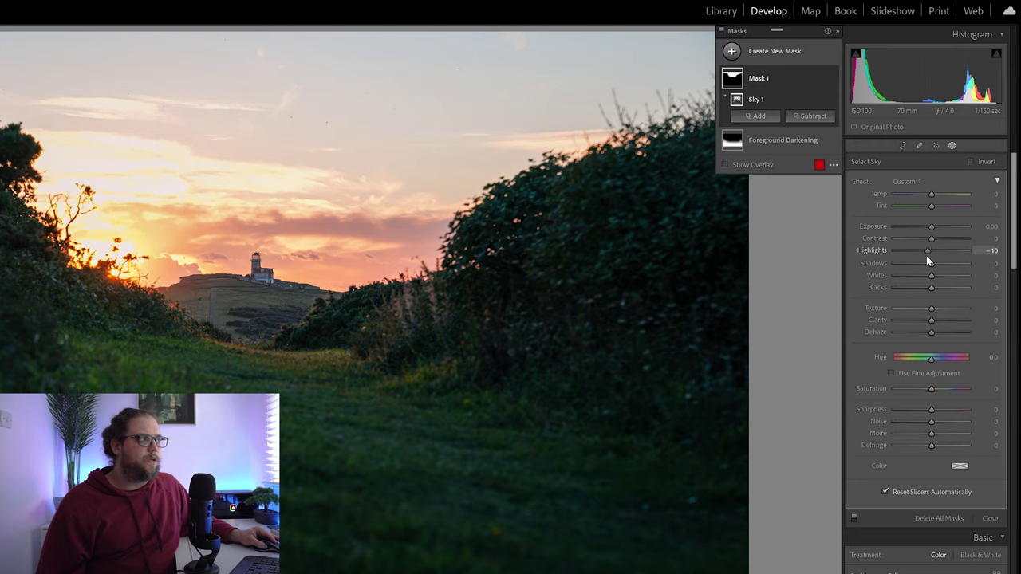
left_click_drag(932, 195, 939, 197)
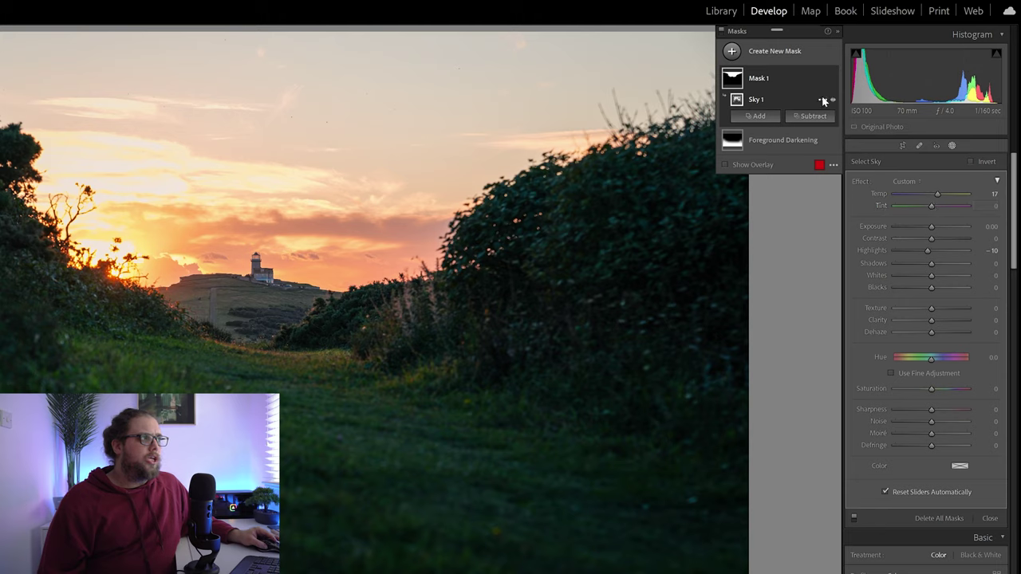
Step: Rename the sky mask to 'Sky'
double_click(759, 79)
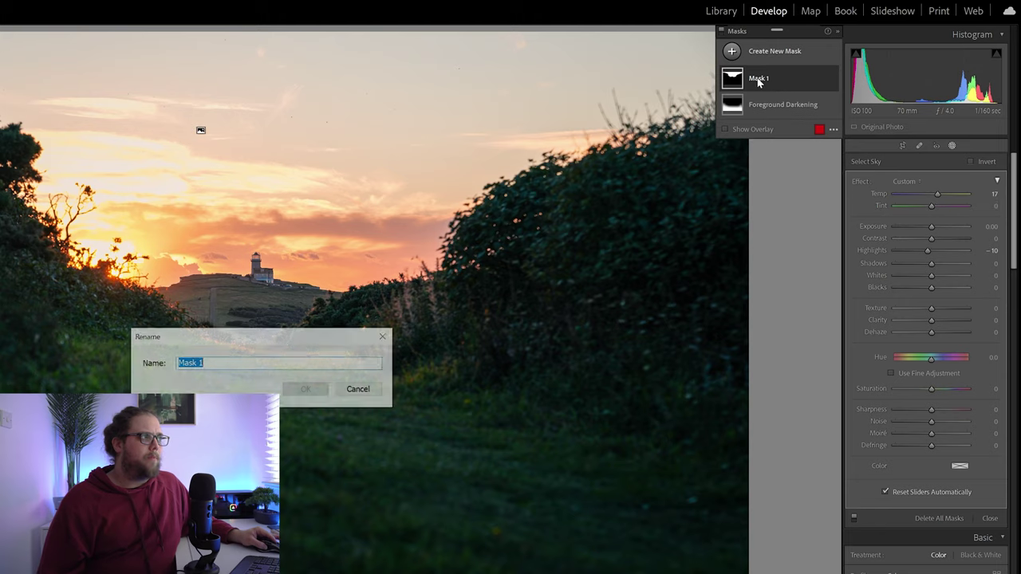
type("Sky")
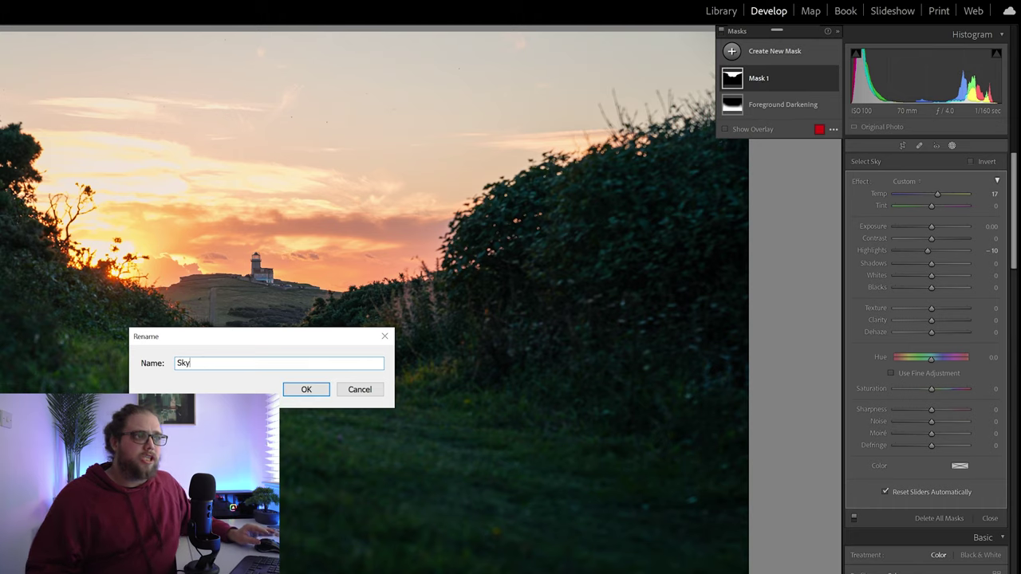
left_click(320, 389)
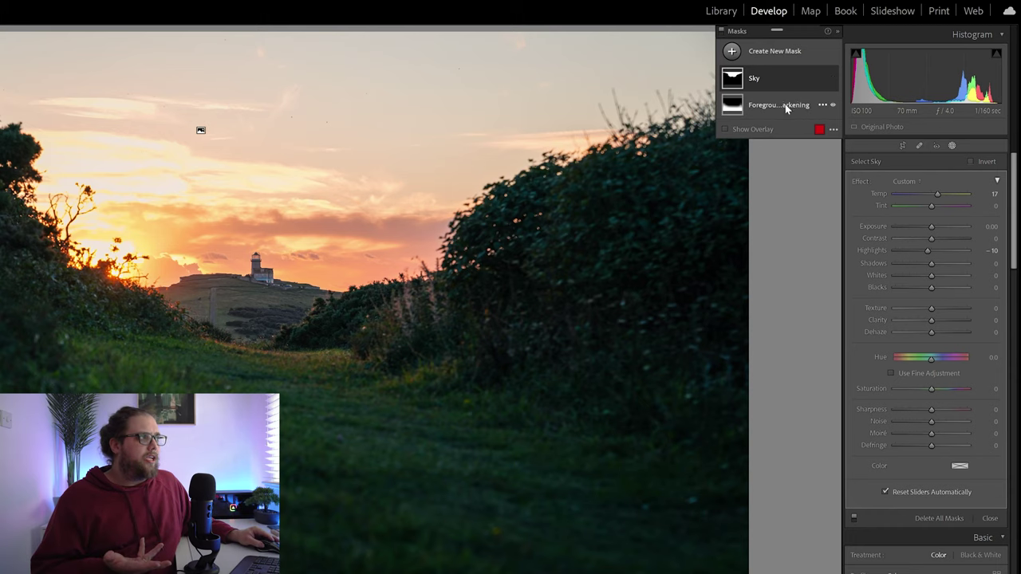
Step: Compare the sunset with the Sky mask hidden and shown, review Foreground Darkening, then reselect Sky
left_click(833, 80)
left_click(833, 80)
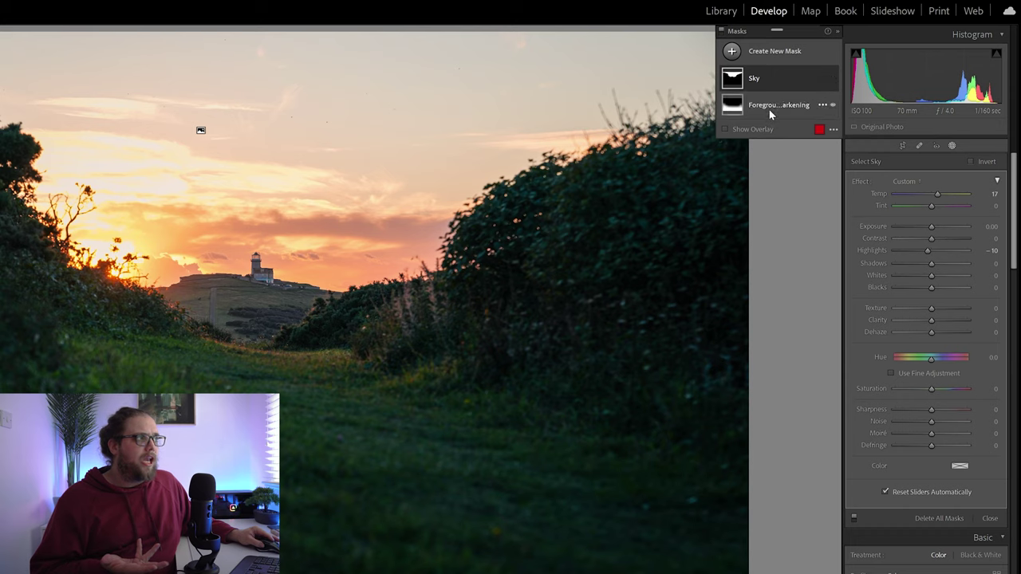
left_click(769, 109)
left_click(769, 108)
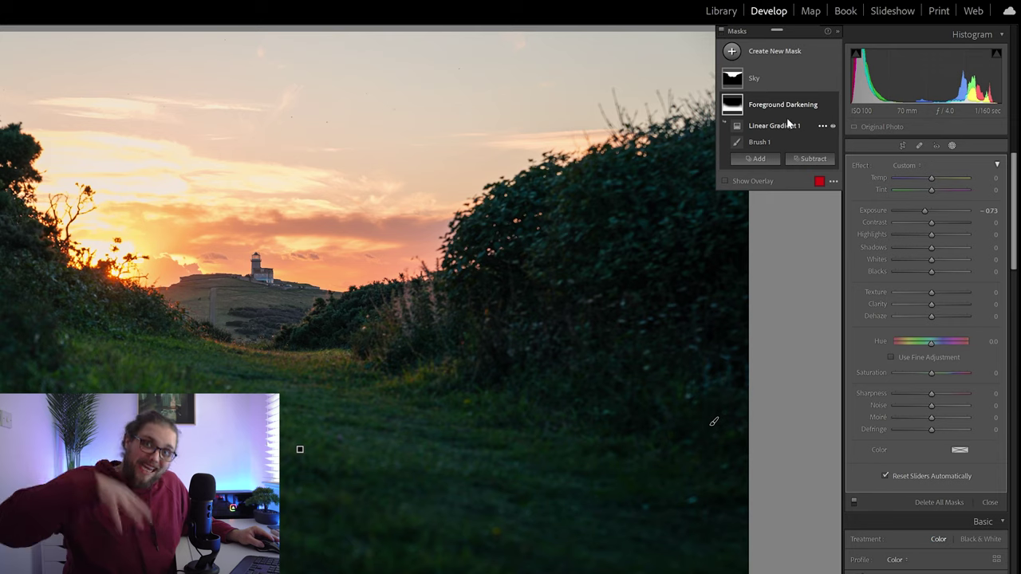
left_click(775, 109)
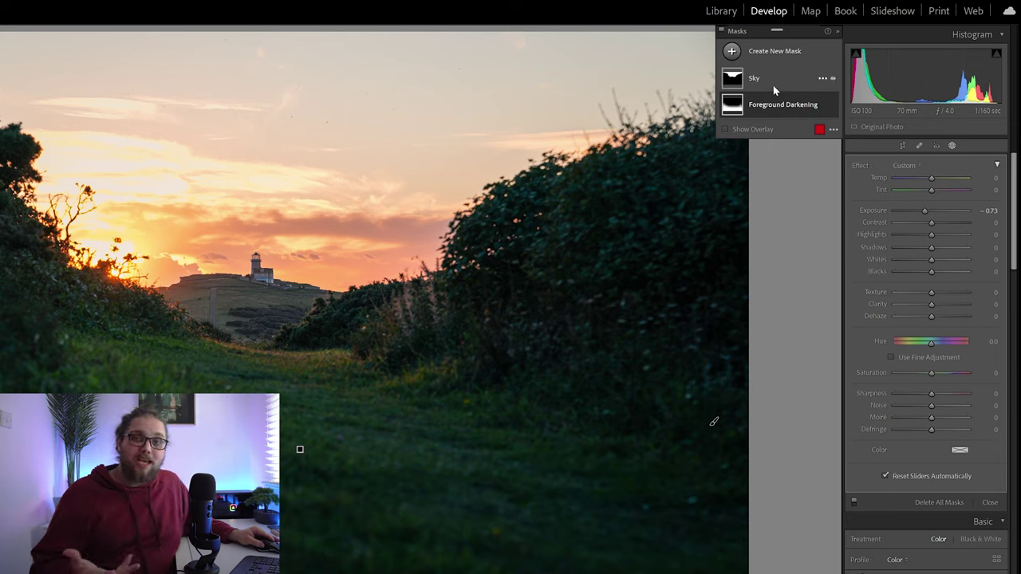
left_click(773, 80)
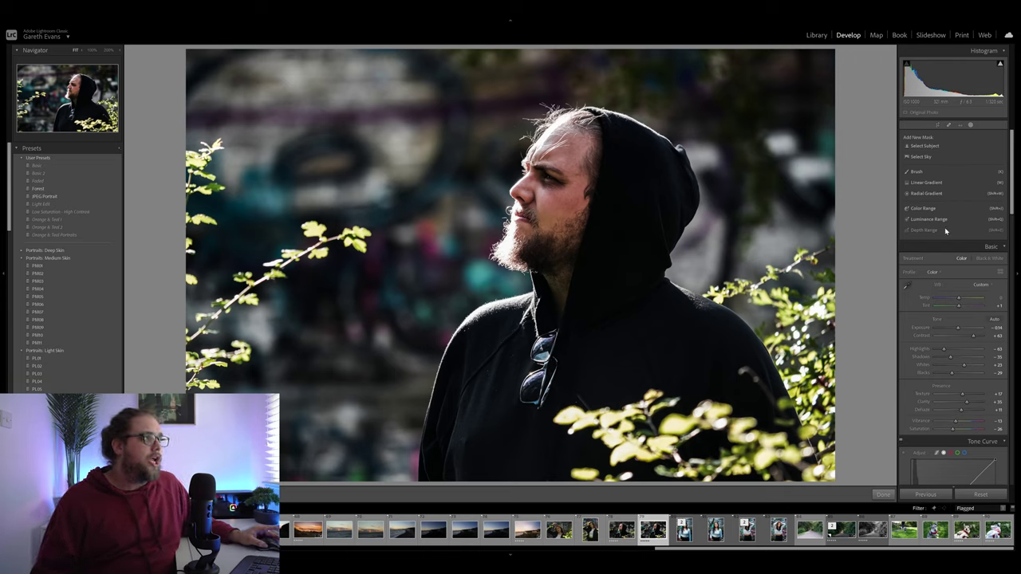
Step: Add a Select Subject mask covering the hooded man in the portrait
left_click(971, 126)
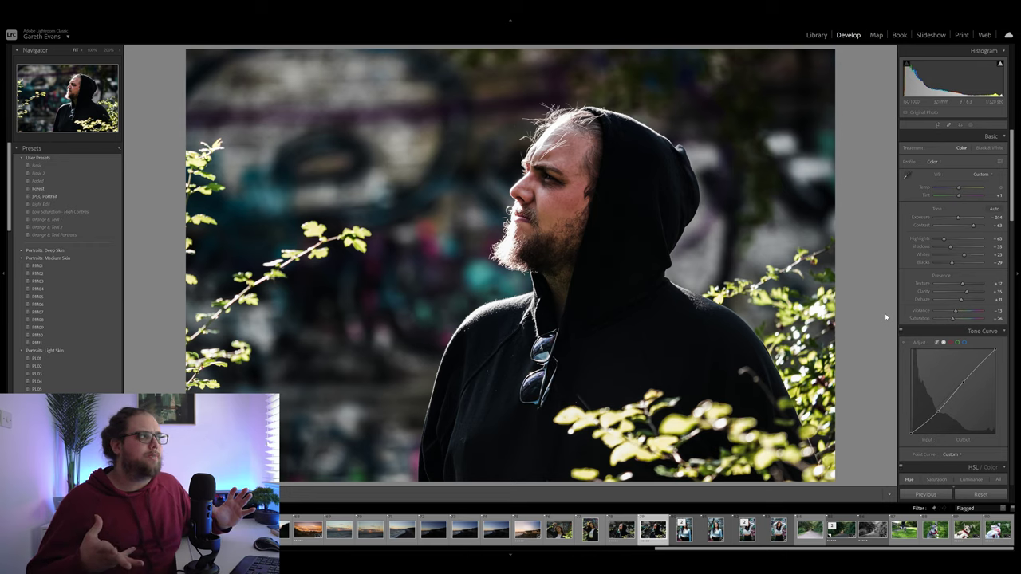
left_click(971, 126)
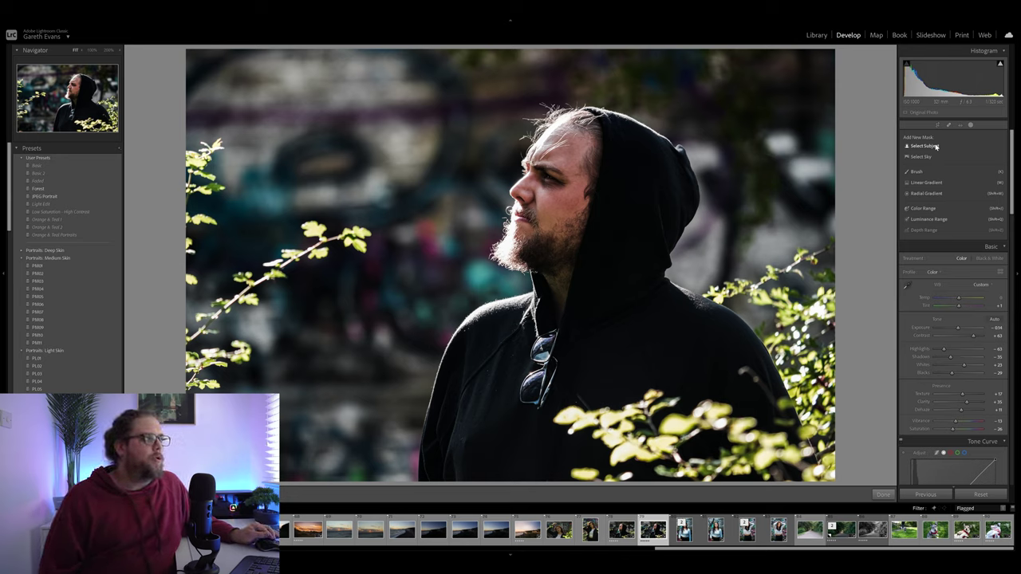
left_click(937, 147)
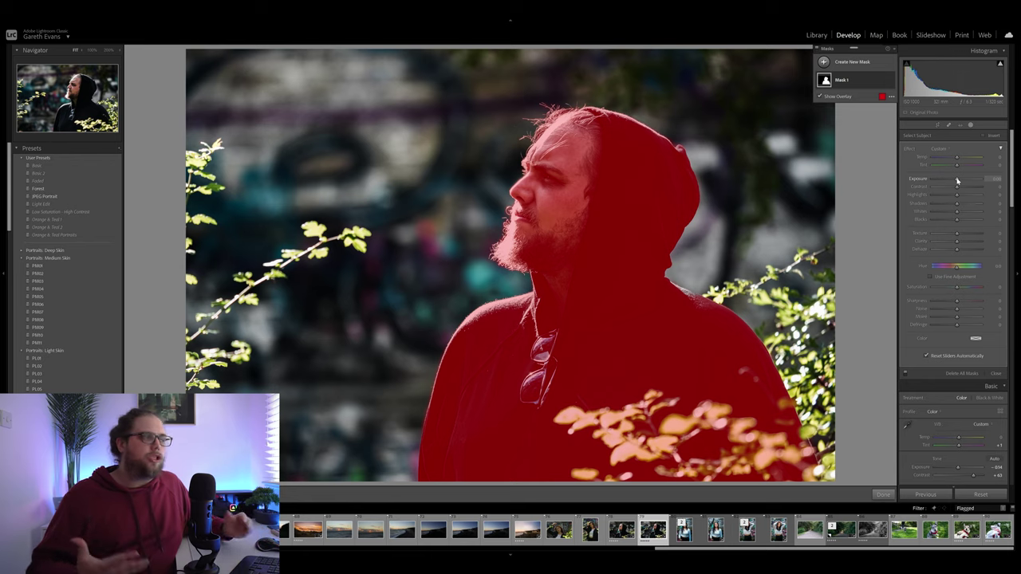
Step: Raise the subject mask's exposure to 0.51, rename it 'Subject', and add contrast
key("o")
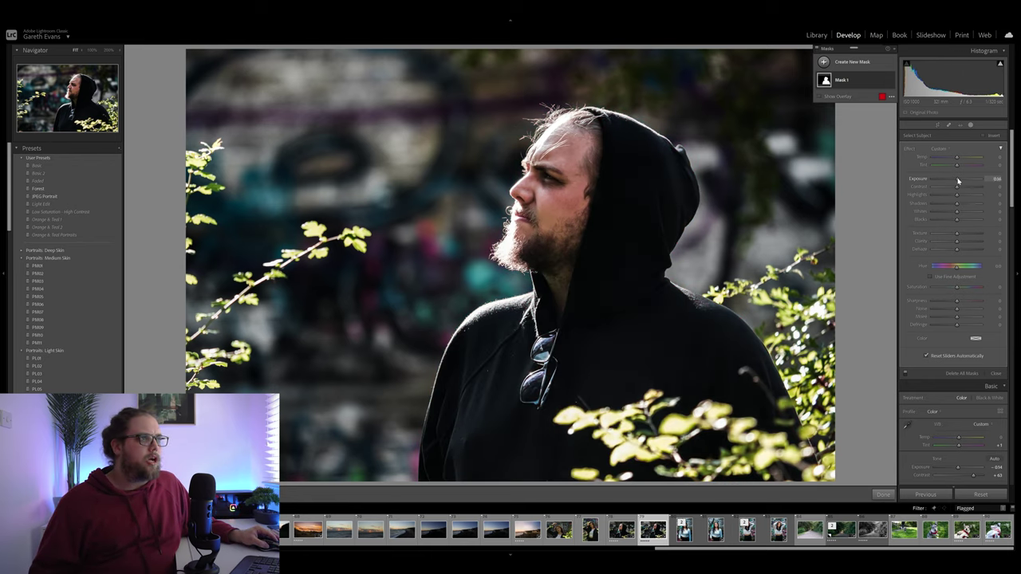
left_click_drag(957, 181, 960, 181)
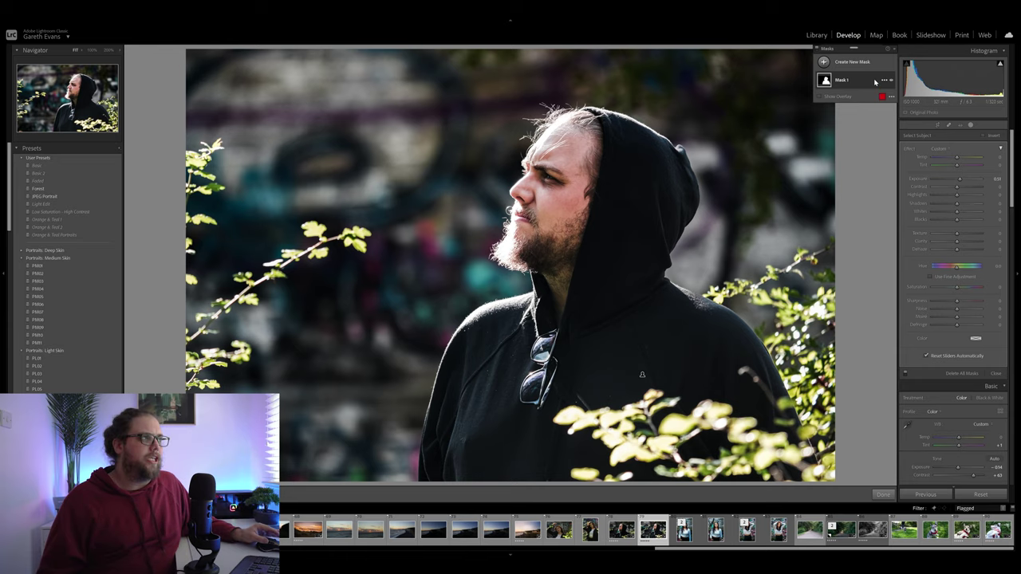
double_click(848, 80)
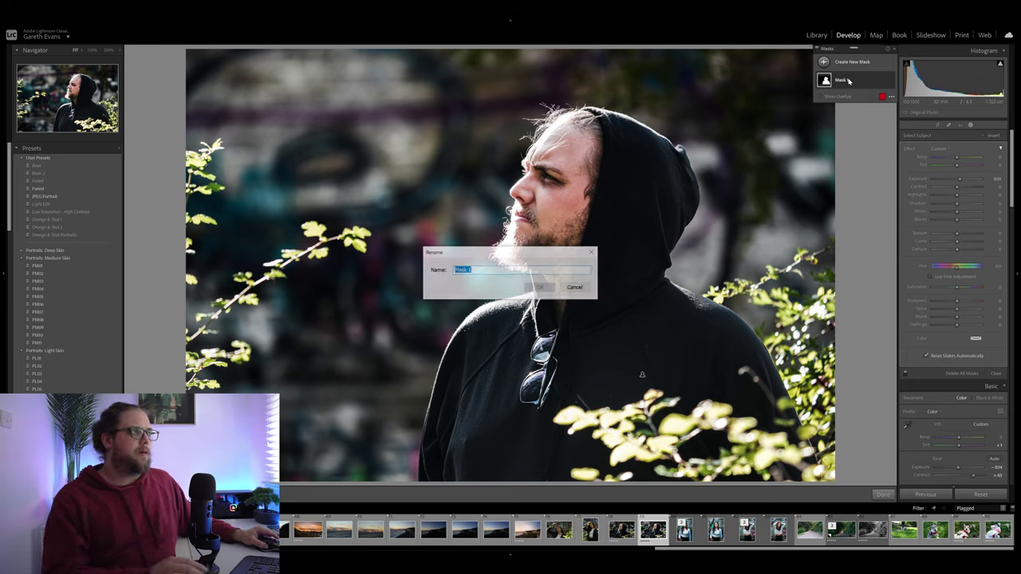
type("Subject")
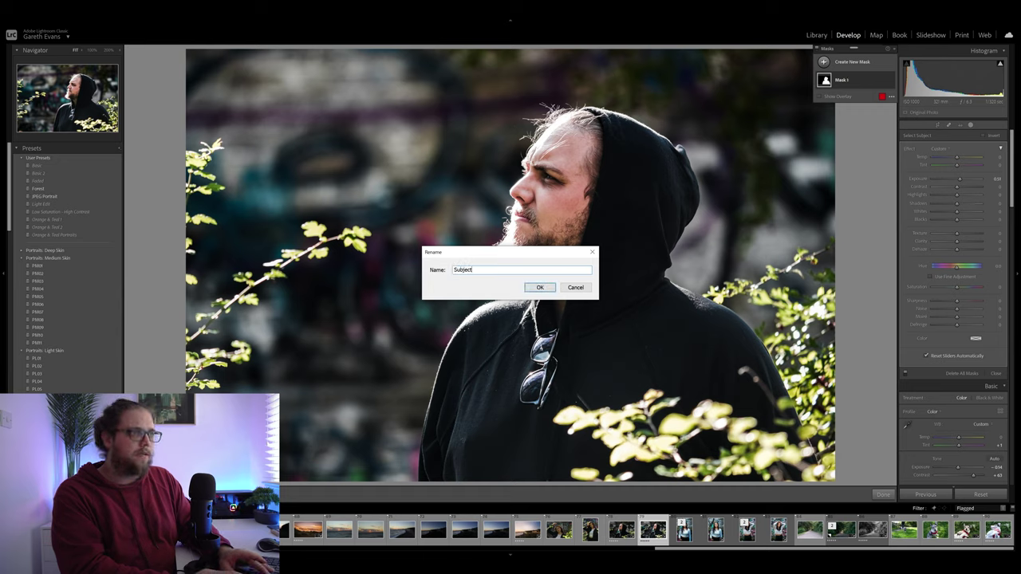
key("Return")
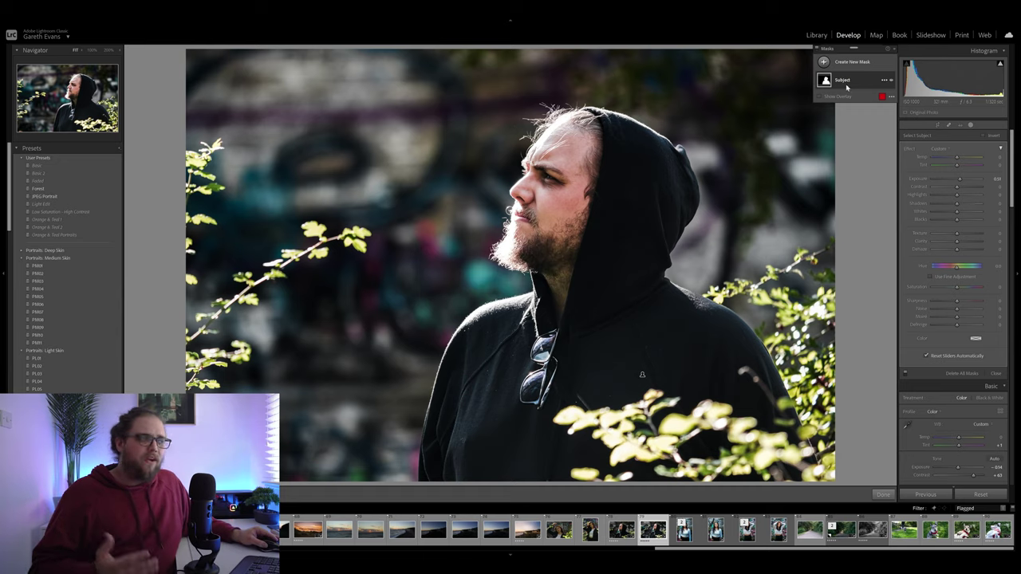
left_click_drag(960, 189, 971, 189)
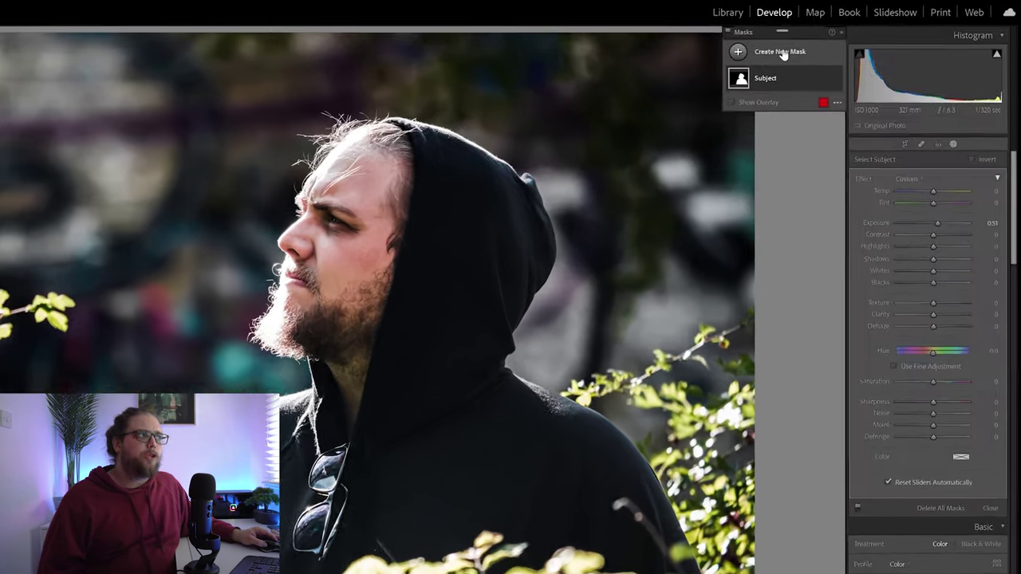
Step: Add a second Select Subject mask and invert its Subject 1 component to cover the background
left_click(782, 52)
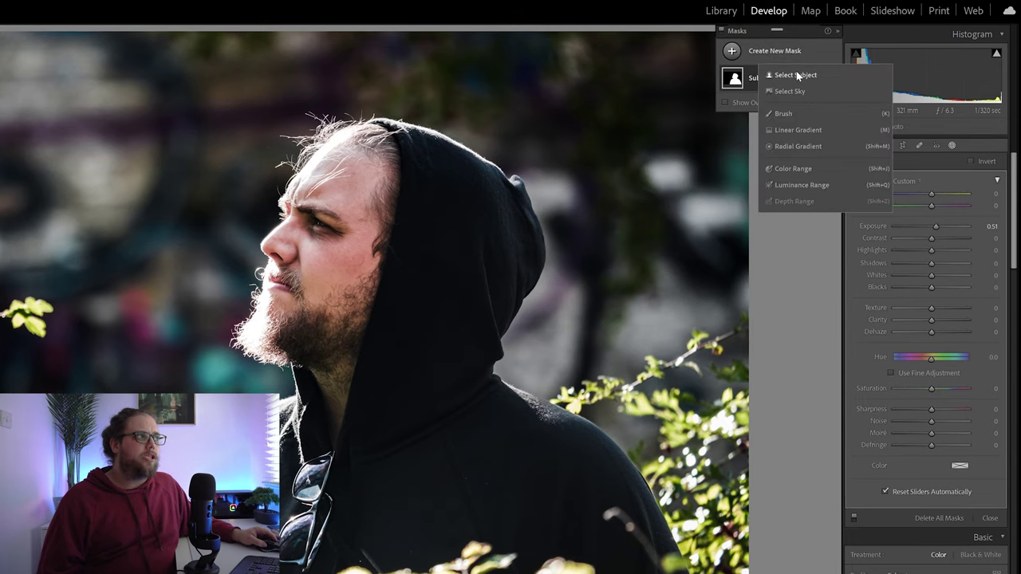
left_click(795, 75)
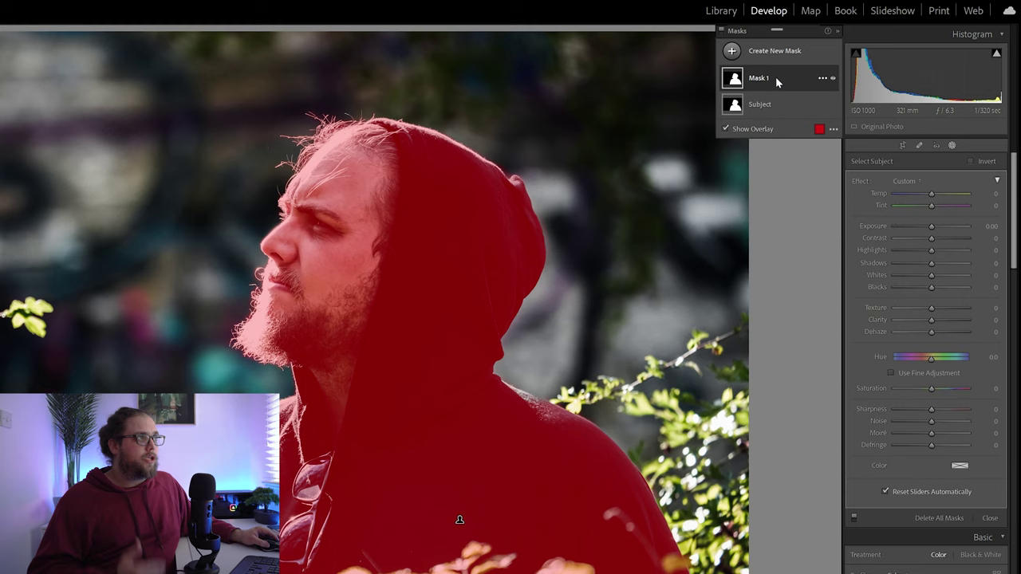
left_click(798, 77)
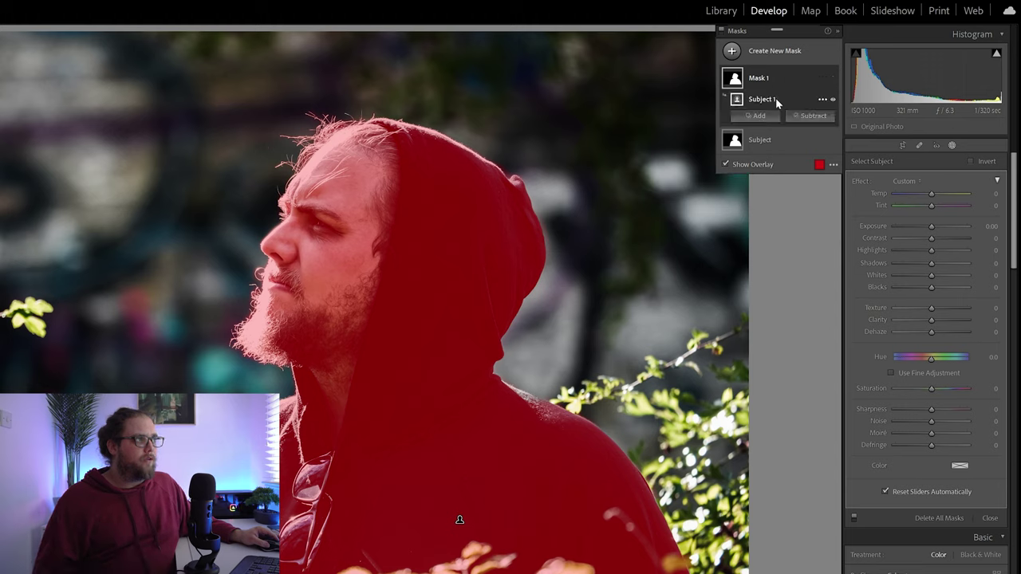
left_click(826, 101)
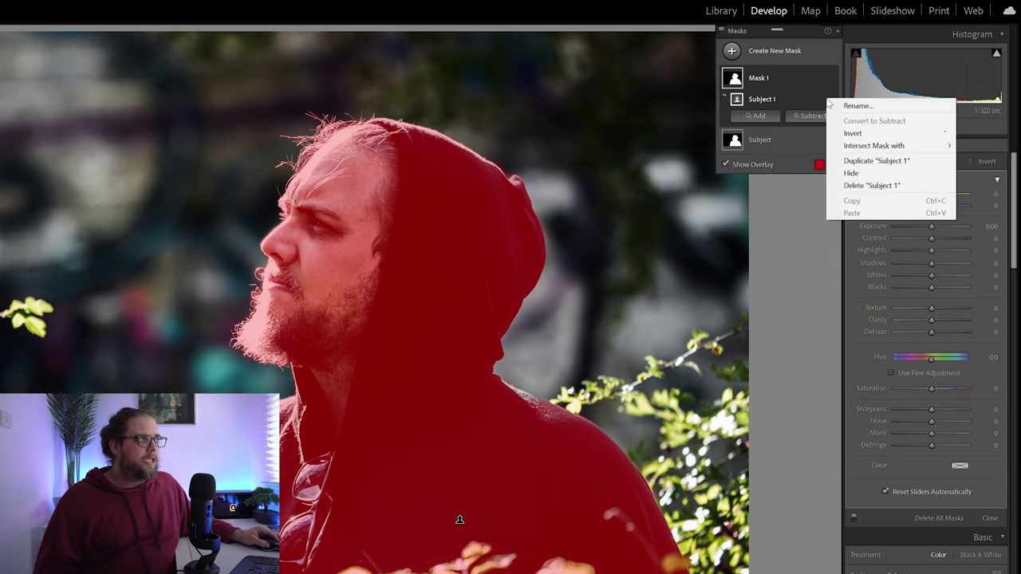
left_click(846, 134)
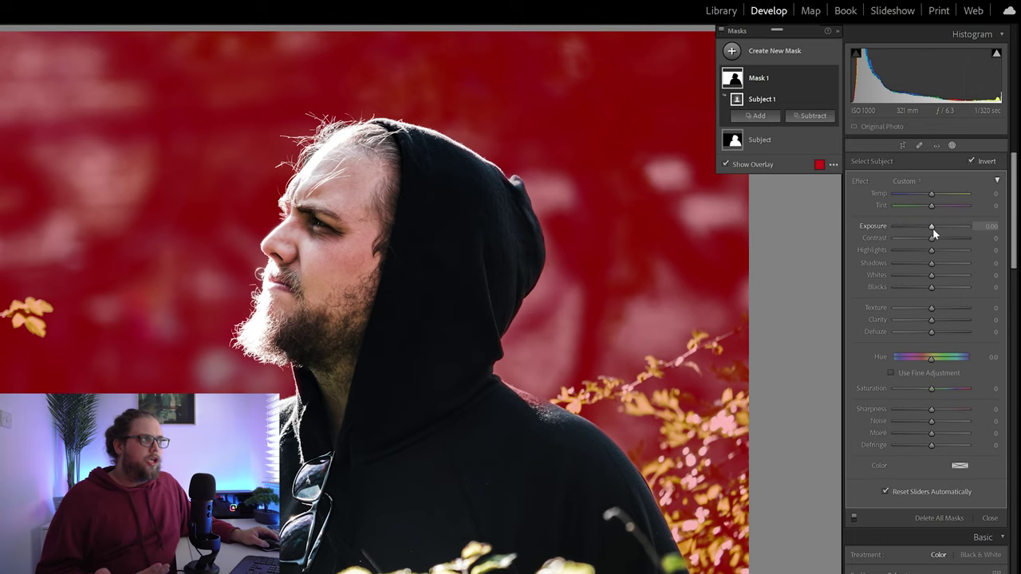
Step: Lower the inverted mask's Exposure from -0.38 to -0.46 to darken the background
key("o")
left_click_drag(929, 228, 926, 228)
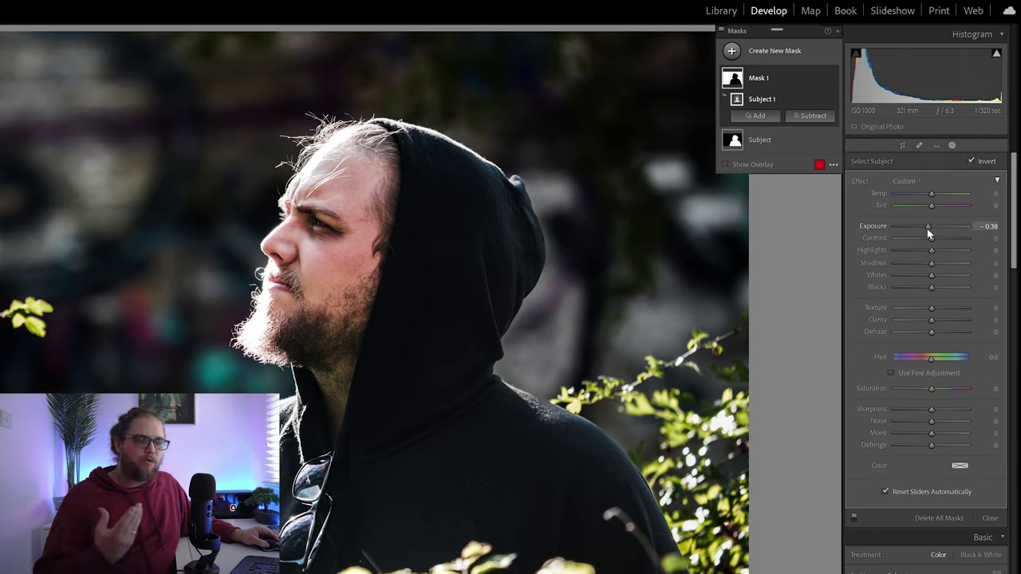
left_click_drag(926, 228, 926, 227)
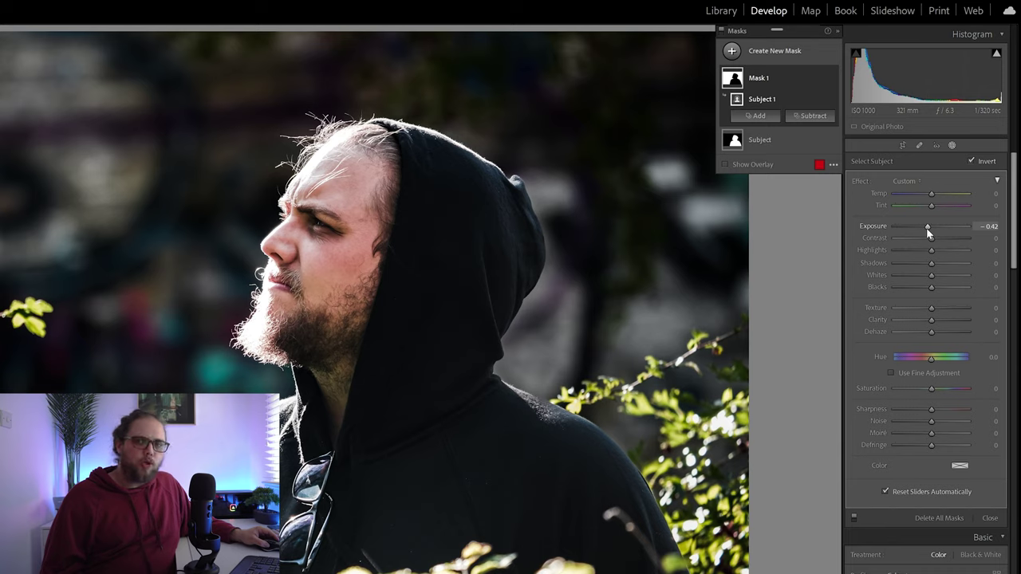
left_click_drag(927, 226, 927, 228)
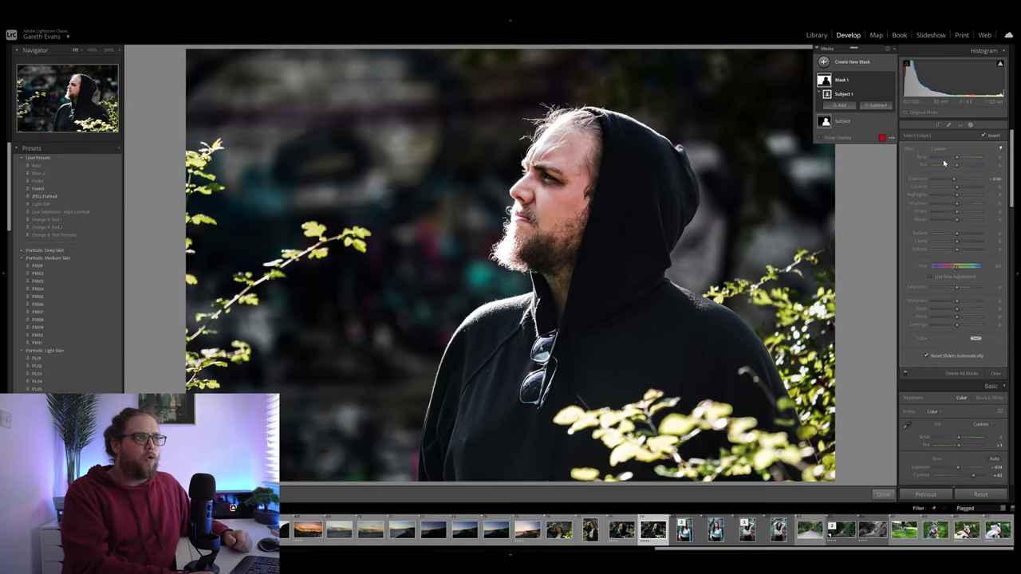
key("backslash")
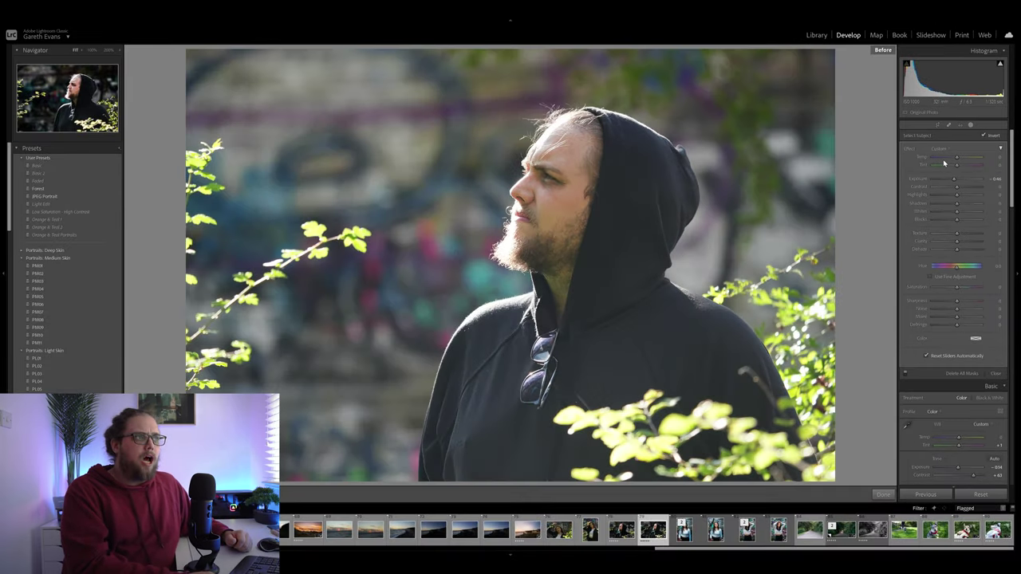
key("backslash")
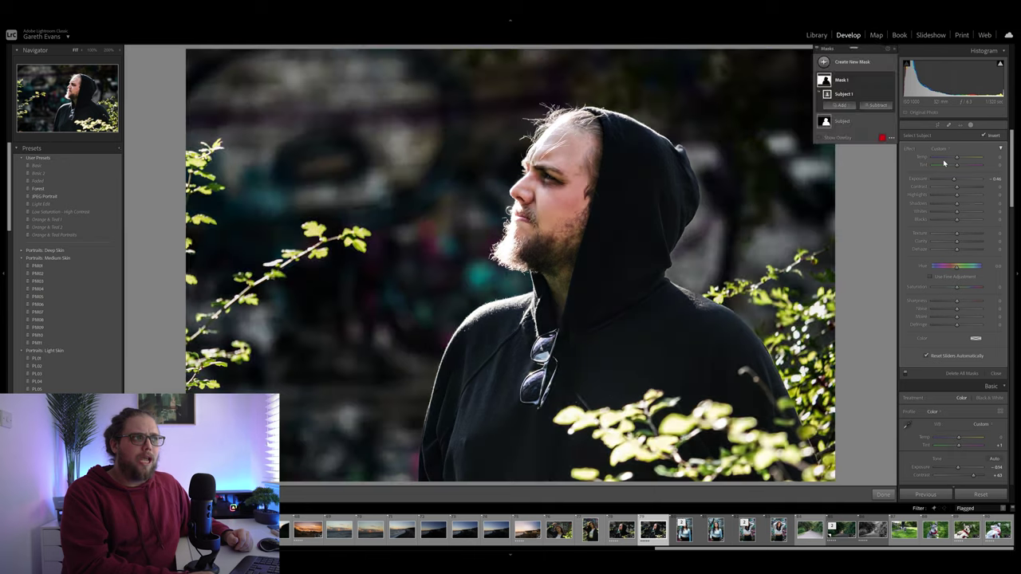
key("backslash")
key("backslash")
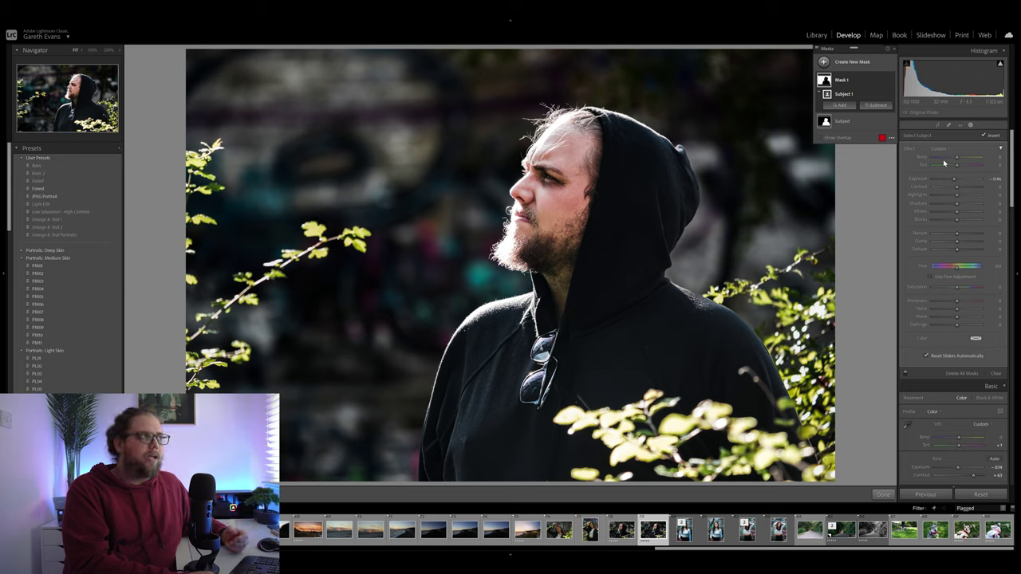
left_click(817, 51)
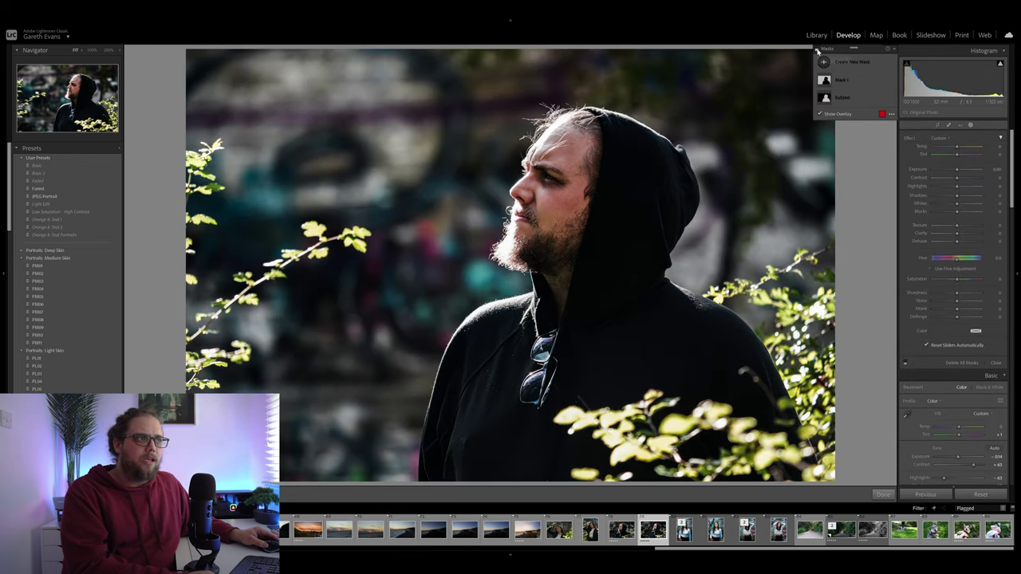
left_click(817, 51)
left_click(817, 52)
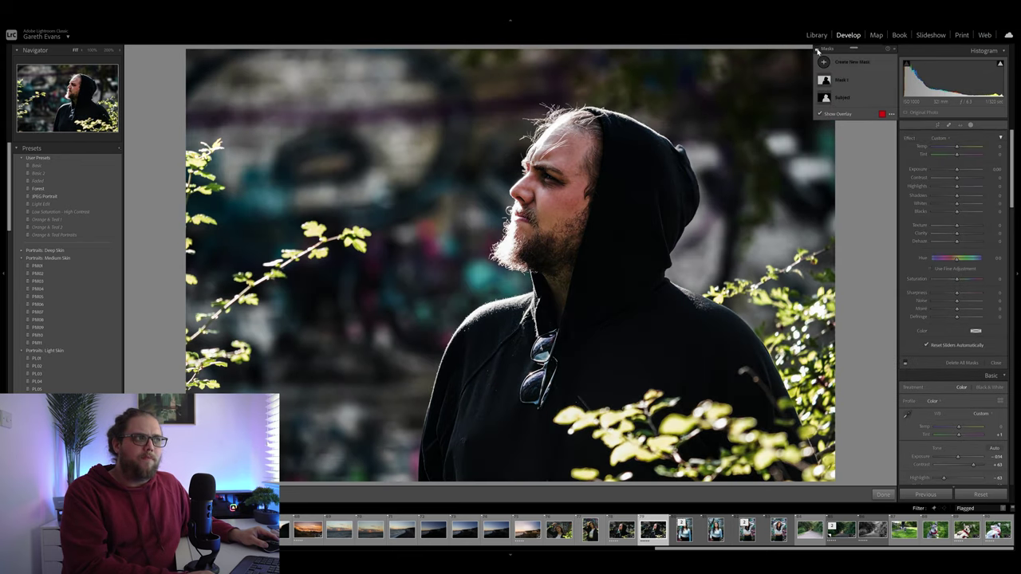
left_click(816, 51)
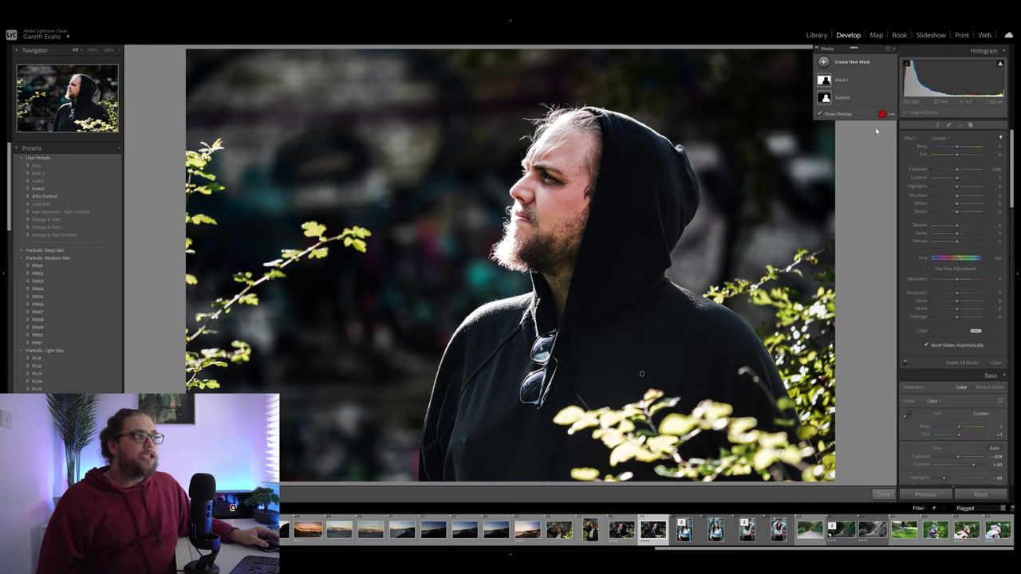
Step: Draw a linear gradient mask in from the photo's upper left, widening its fade to the right
left_click(854, 63)
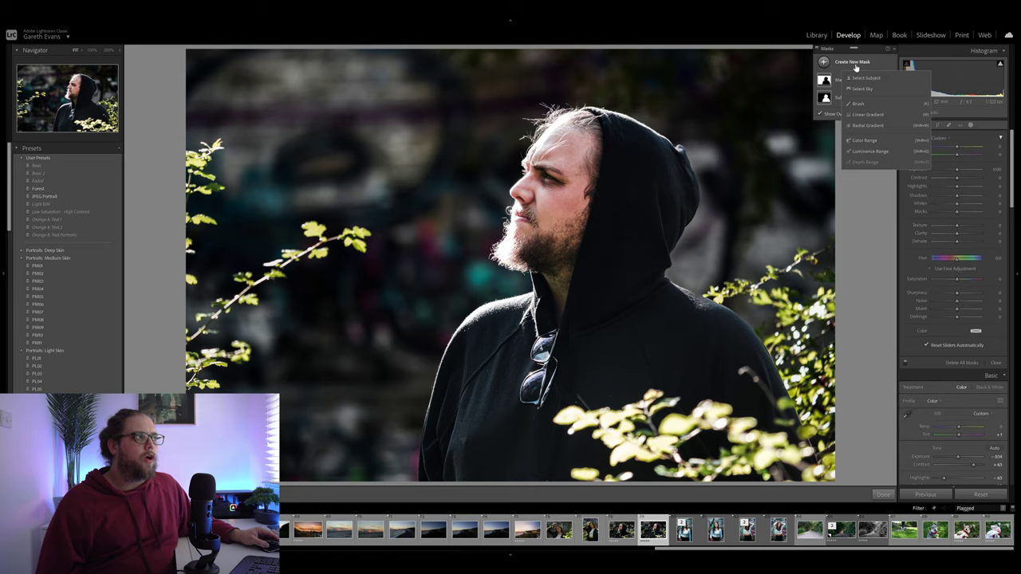
left_click(869, 114)
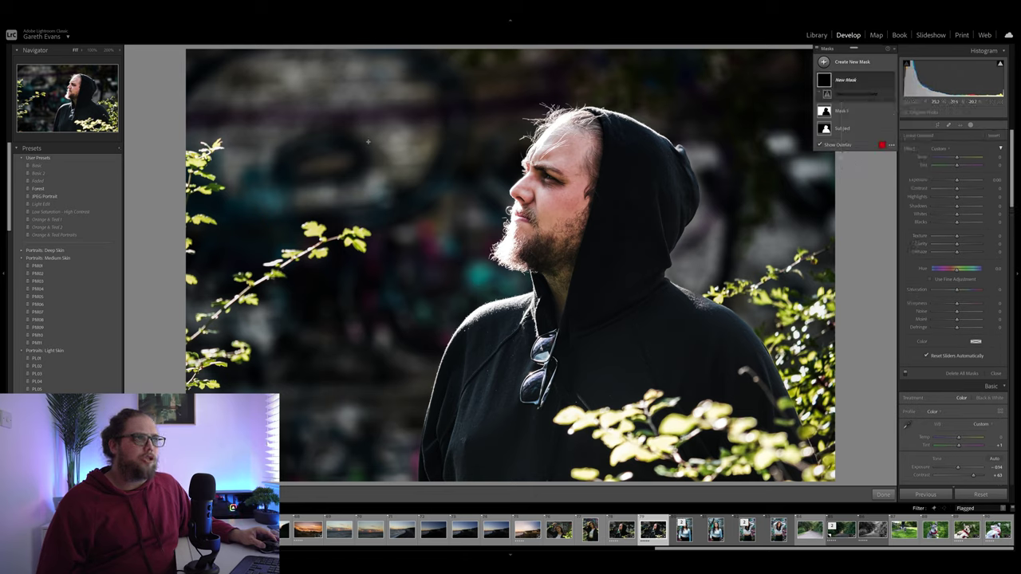
left_click_drag(368, 142, 675, 277)
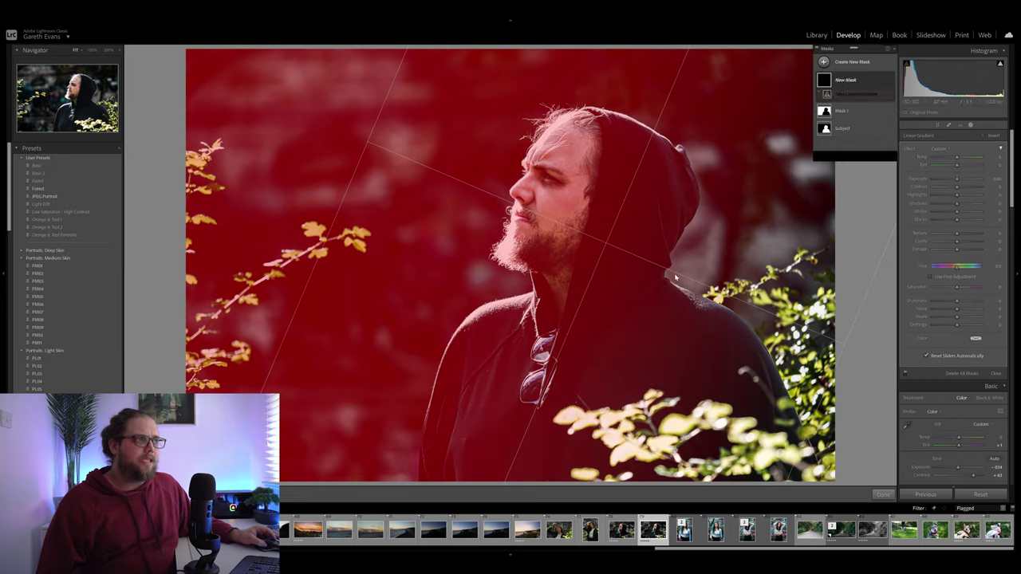
left_click_drag(603, 242, 506, 210)
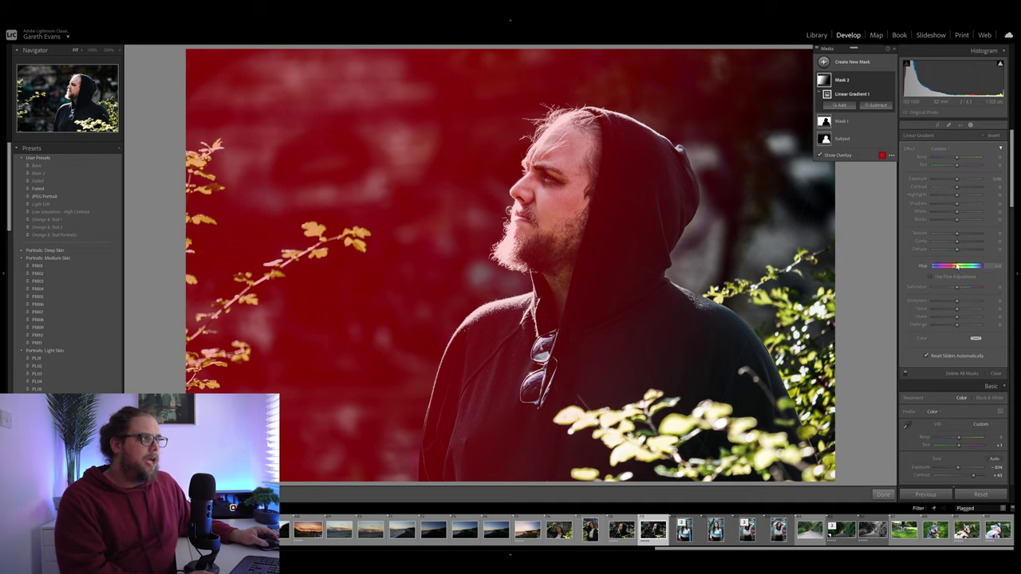
Step: Hide the mask overlay, then lower Dehaze and raise Exposure in the gradient area
key("o")
left_click_drag(954, 252, 953, 252)
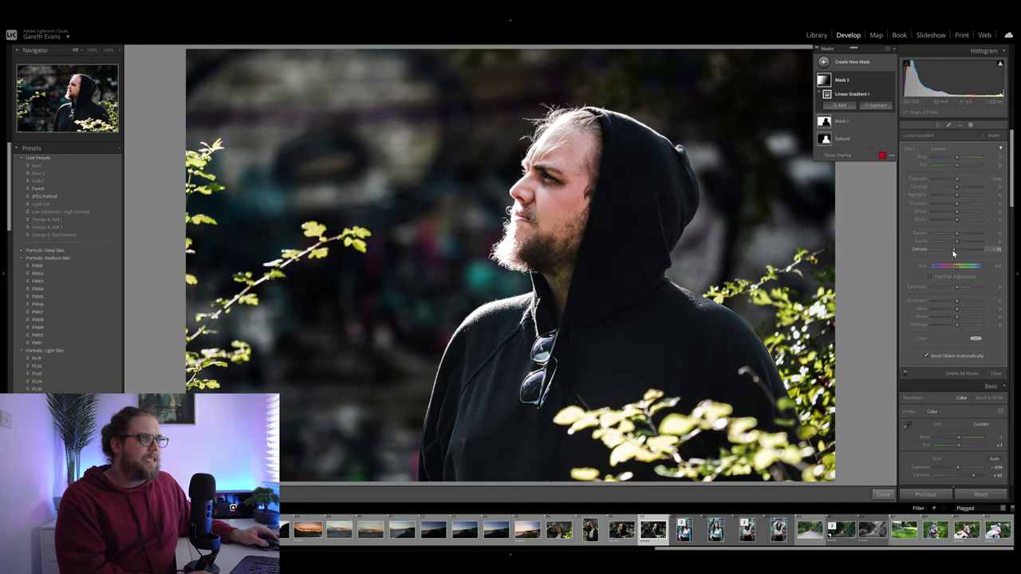
left_click_drag(958, 182, 961, 183)
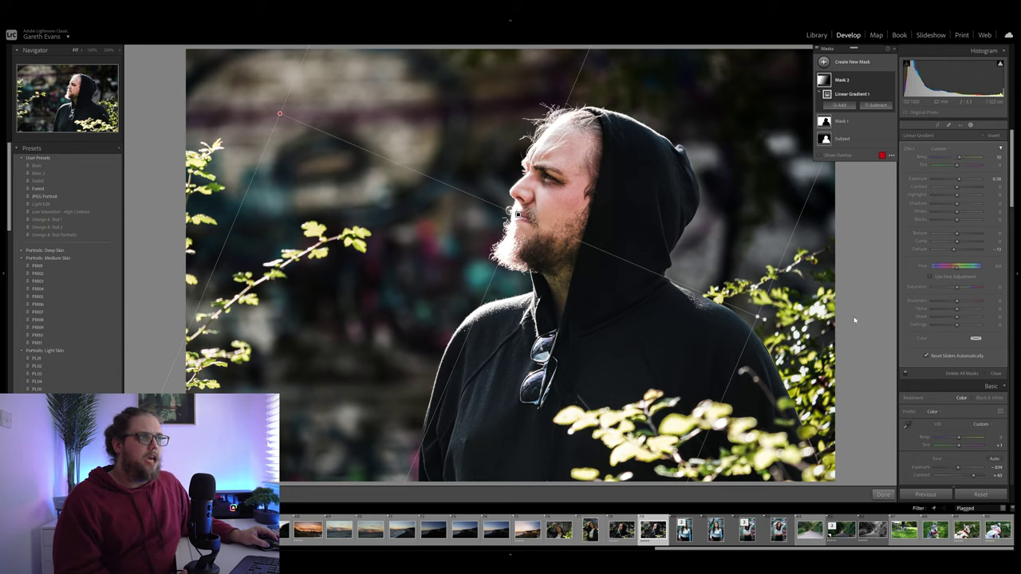
Step: Rename the gradient mask to 'Sunlight Gradient'
double_click(842, 80)
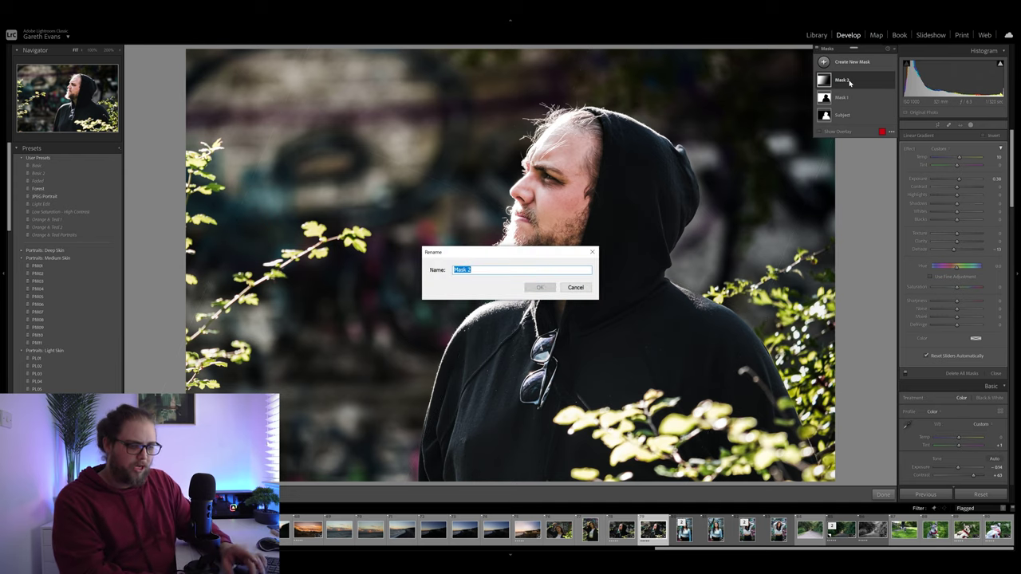
type("Sunlight Gra")
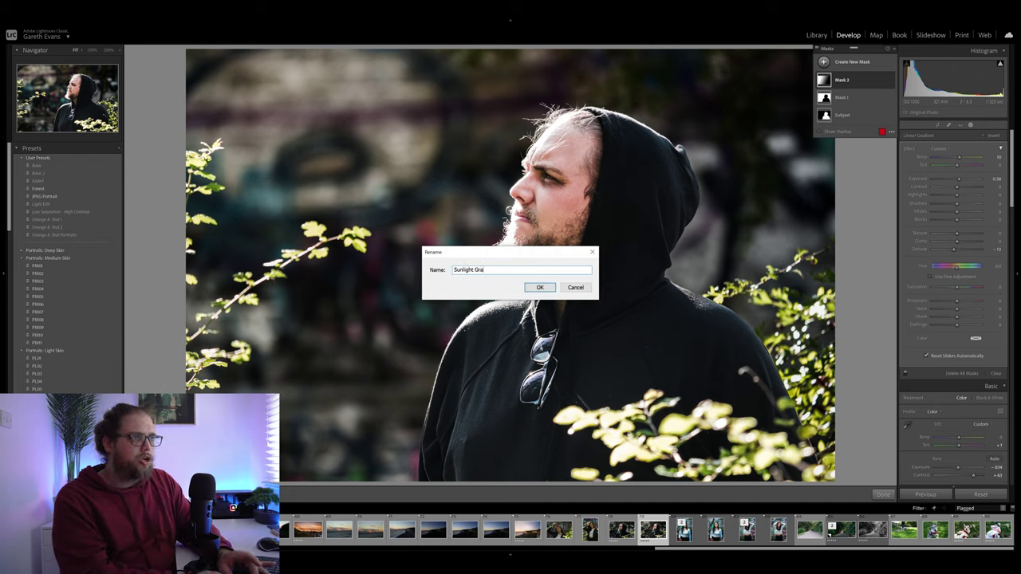
type("dient")
key("Return")
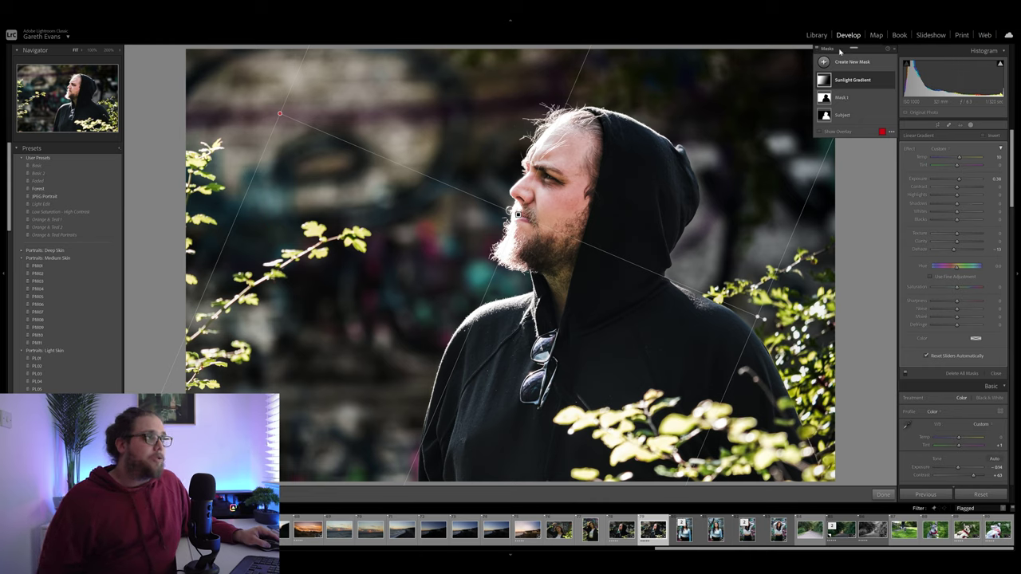
Step: Rename the first mask to 'Inverse Subject'
double_click(841, 97)
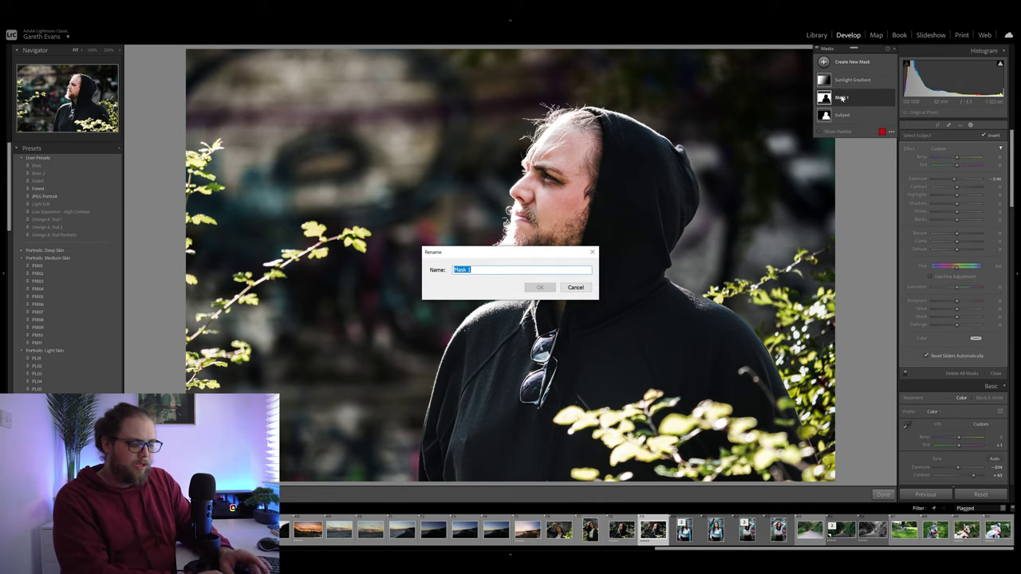
type("Inv")
type("erse")
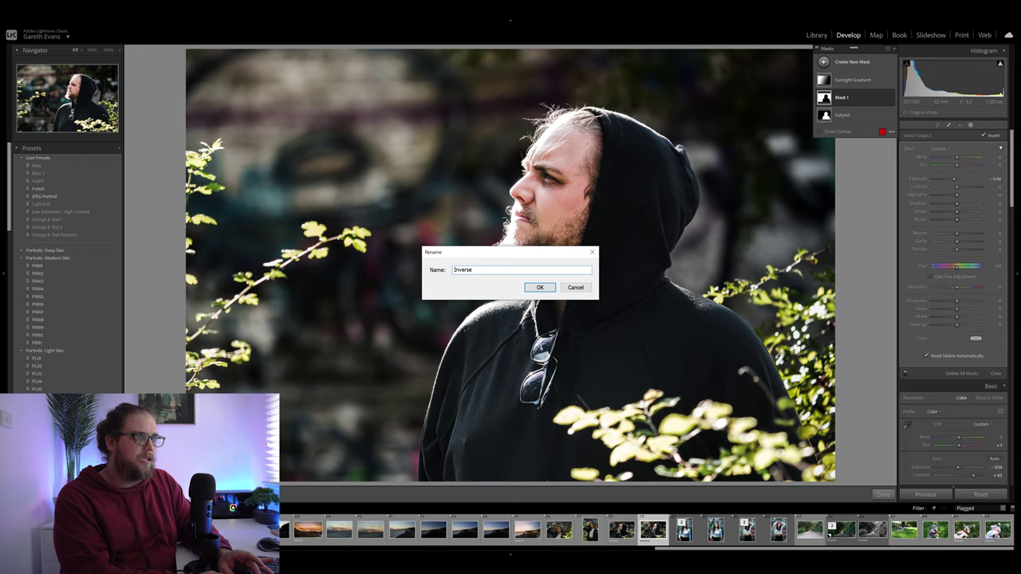
type(" Subjec")
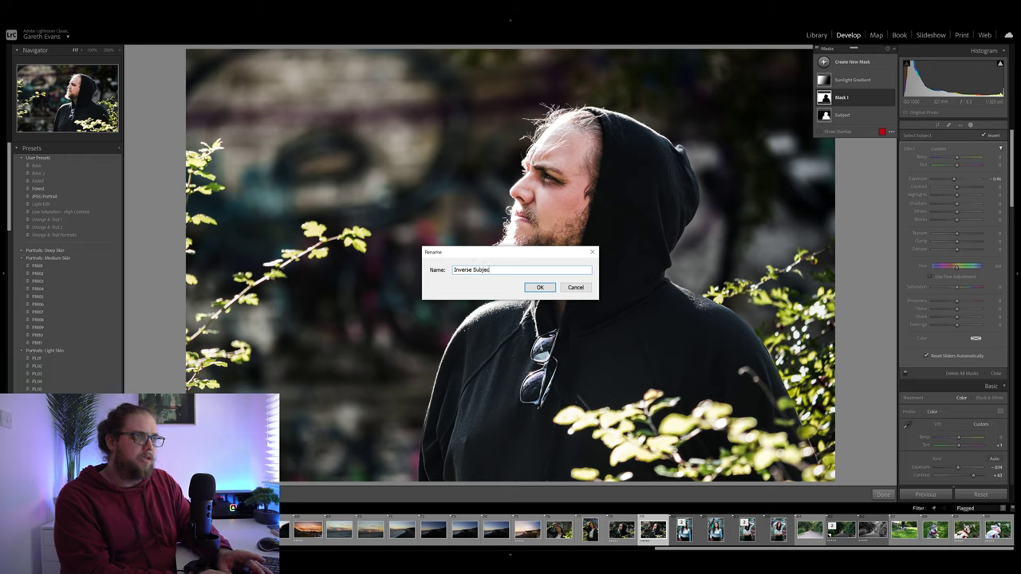
type("t")
key("Return")
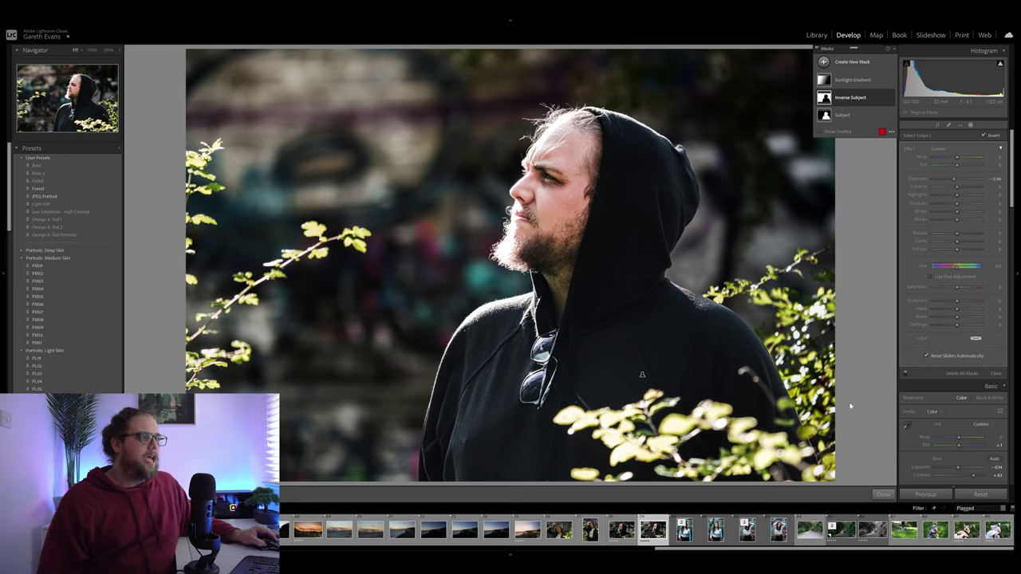
Step: Slightly lower the portrait's global exposure, compare before and after, and show its masks list
left_click(996, 373)
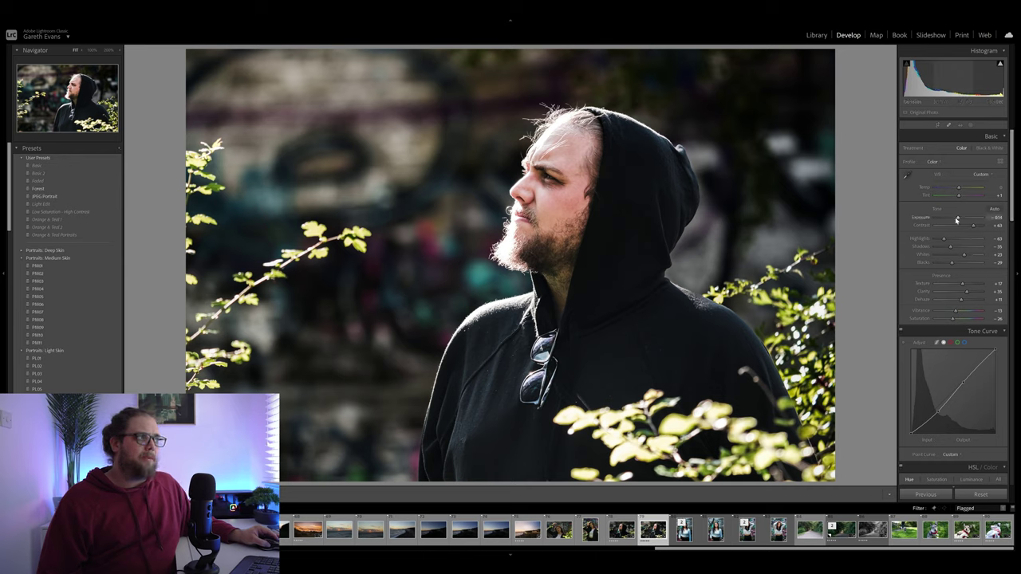
left_click_drag(957, 220, 956, 222)
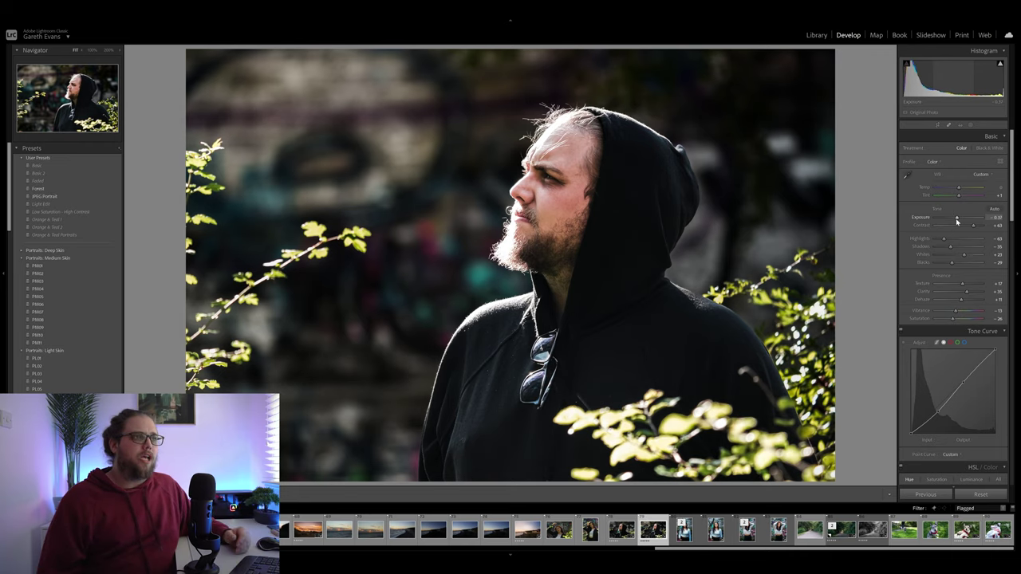
key("backslash")
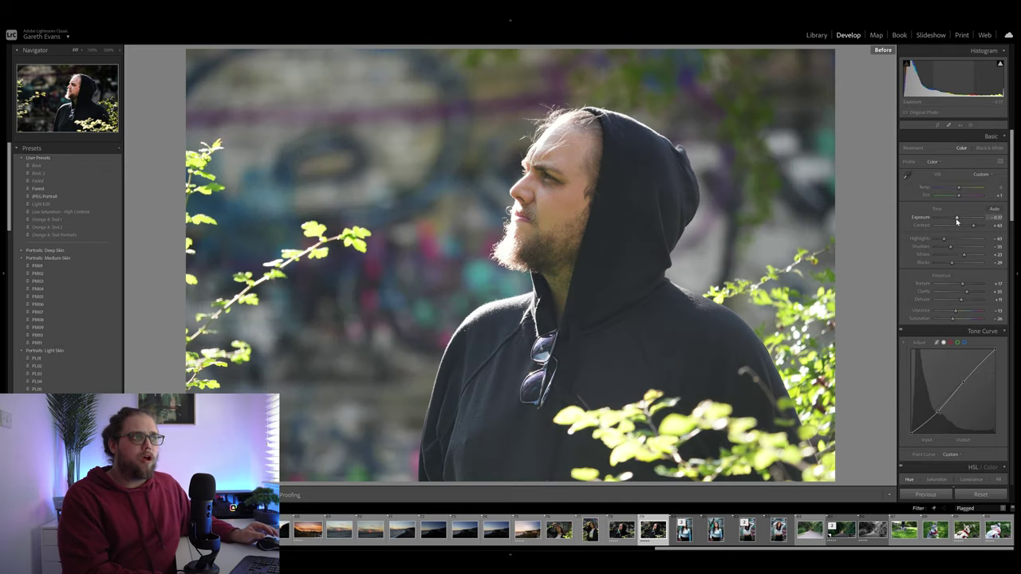
key("backslash")
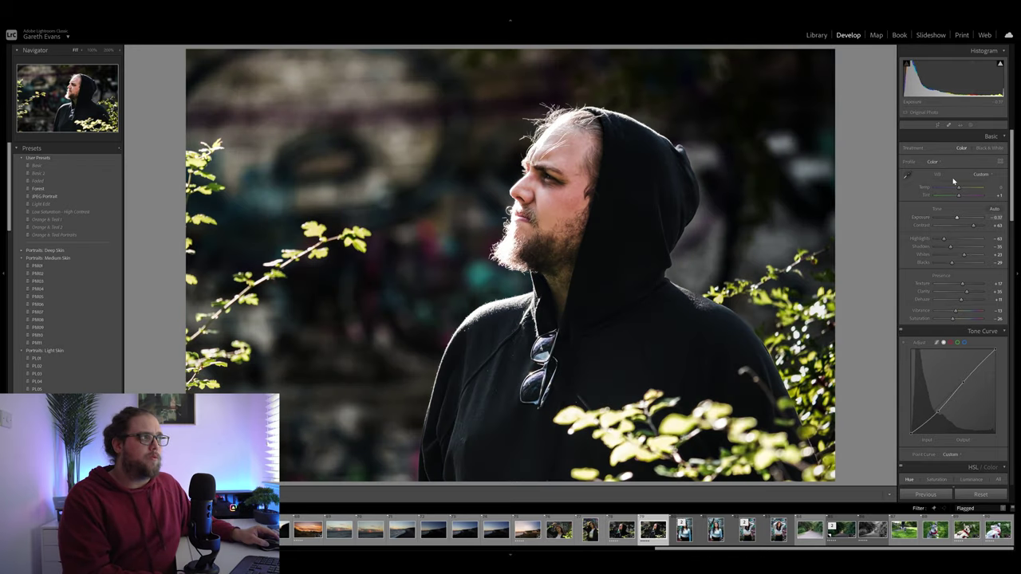
left_click(971, 126)
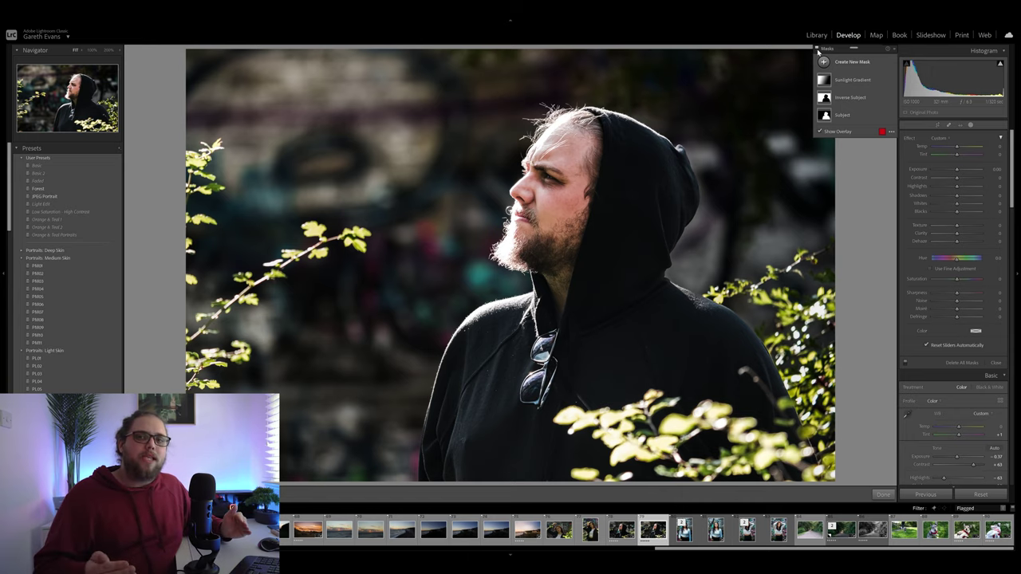
Step: Switch to the Library and show the photos as a thumbnail grid
key("e")
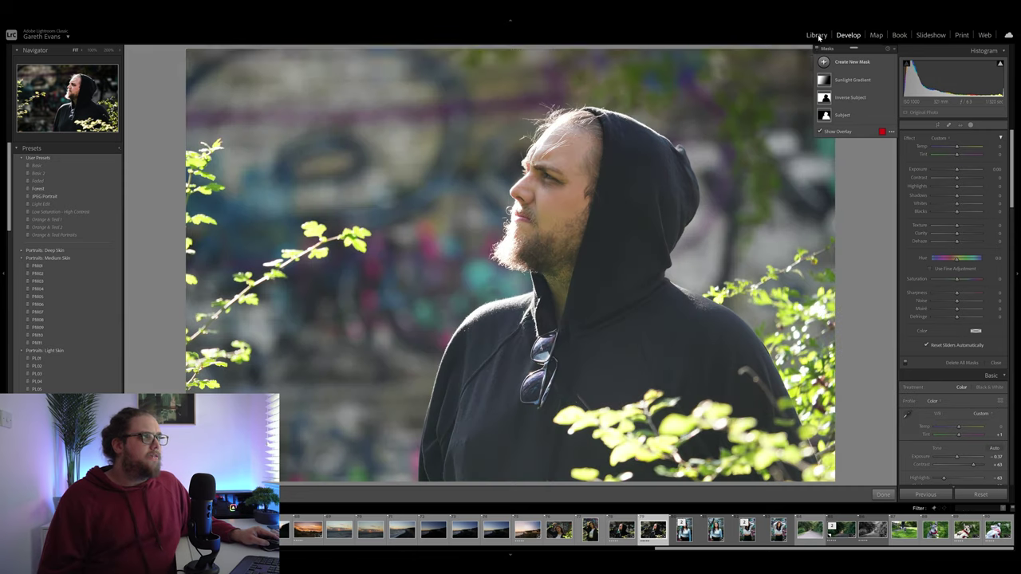
left_click(816, 35)
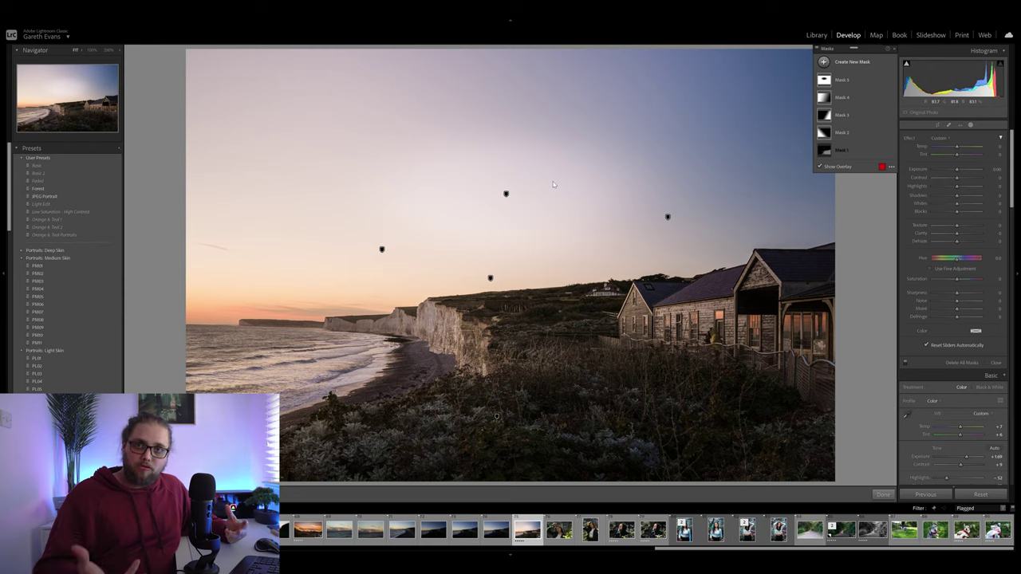
Step: Add a luminance range mask sampled from the sky, setting Exposure −0.38 and Temp 27
left_click(849, 67)
left_click(866, 150)
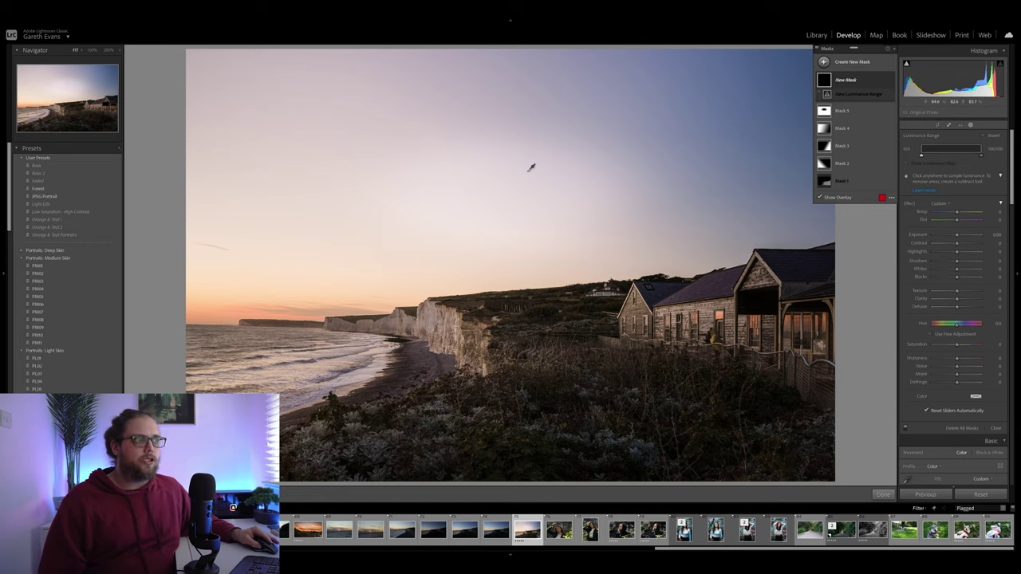
left_click(529, 168)
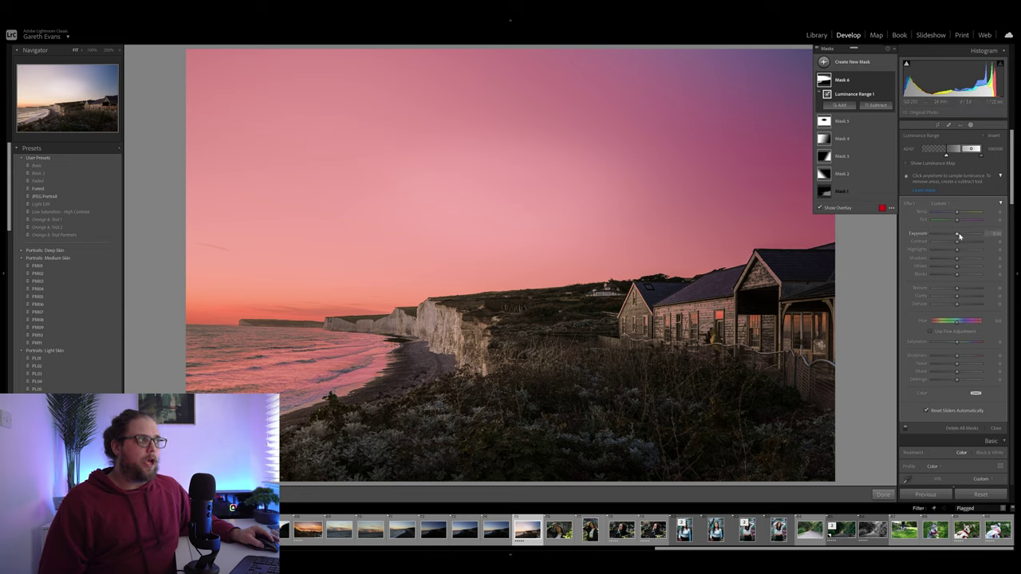
left_click_drag(959, 236, 952, 254)
left_click_drag(957, 213, 964, 216)
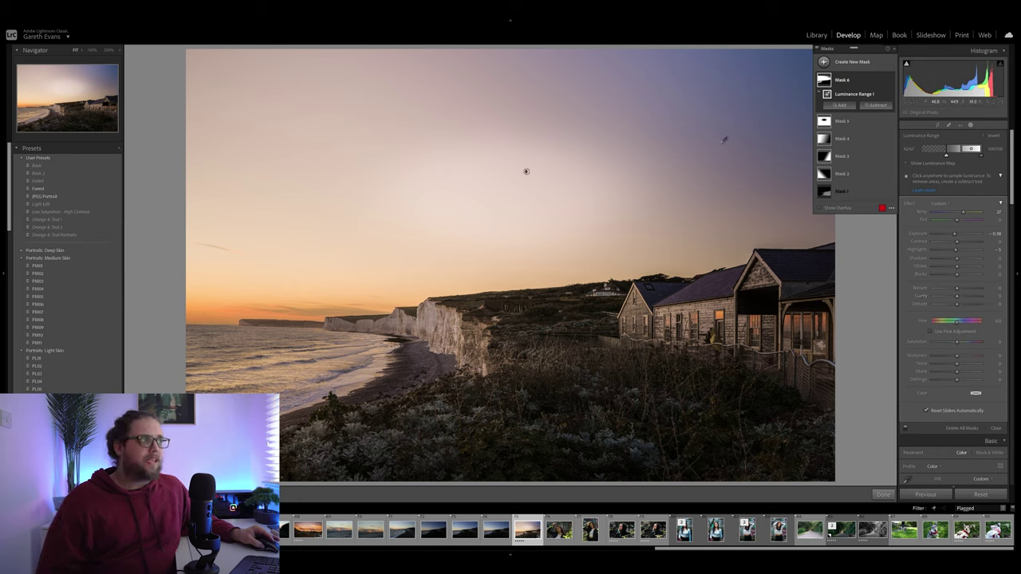
Step: Rename Mask 6 to 'Luminance Sky'
double_click(843, 80)
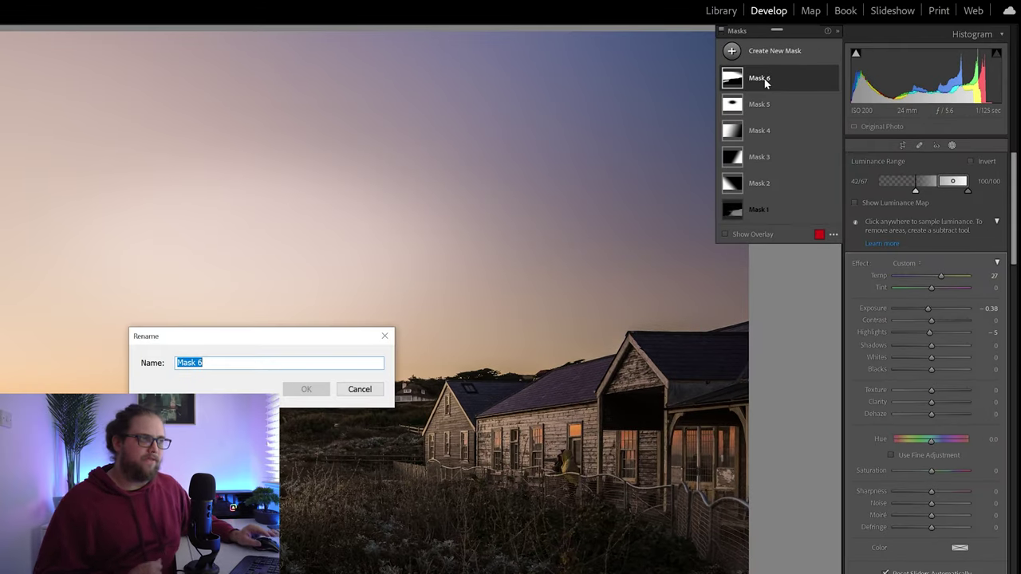
type("Lu")
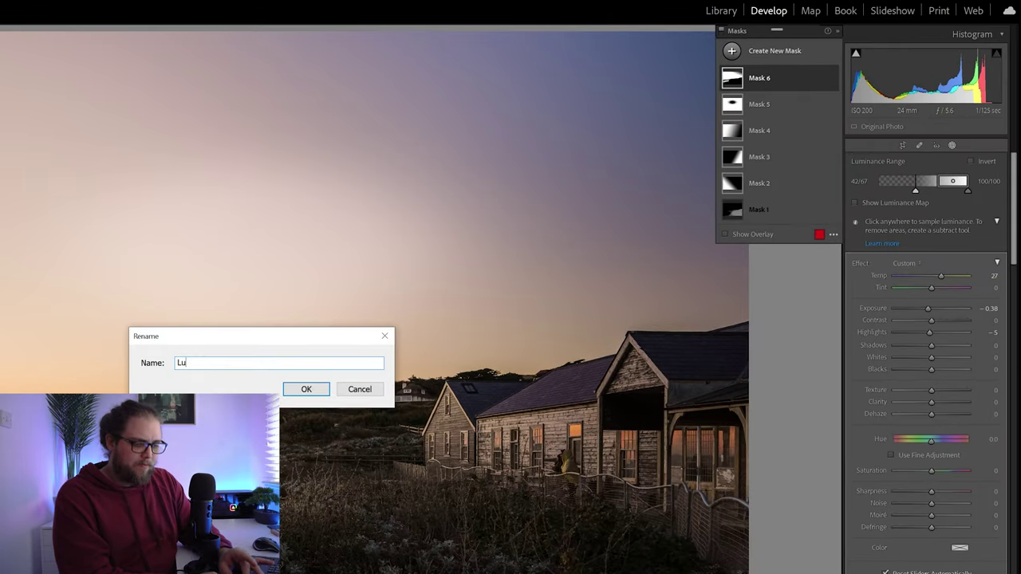
type("minance Sky")
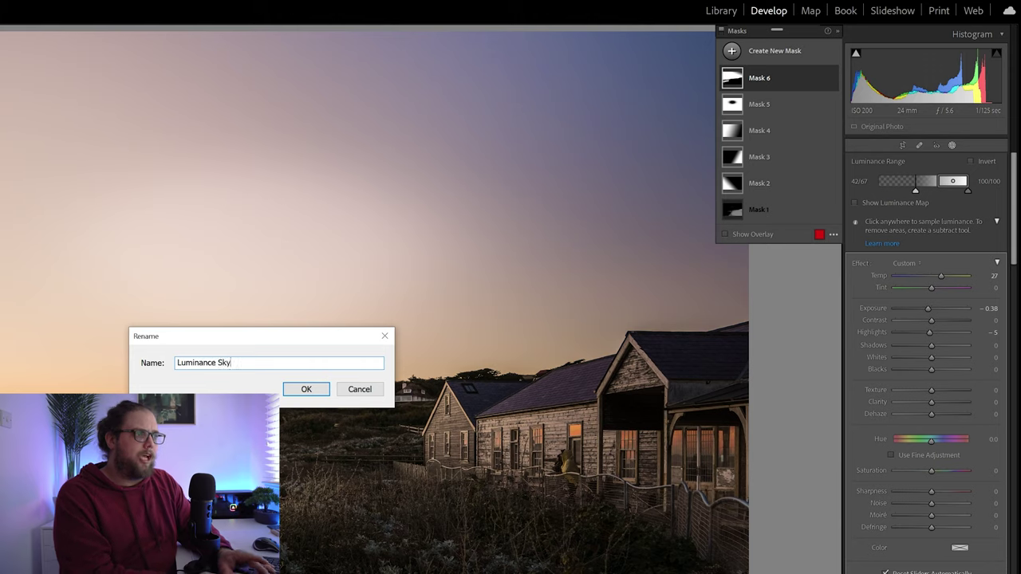
key("Return")
Step: Expand the mask's components, toggle Luminance Range 1's visibility, and bring up the Subtract choices
left_click(764, 78)
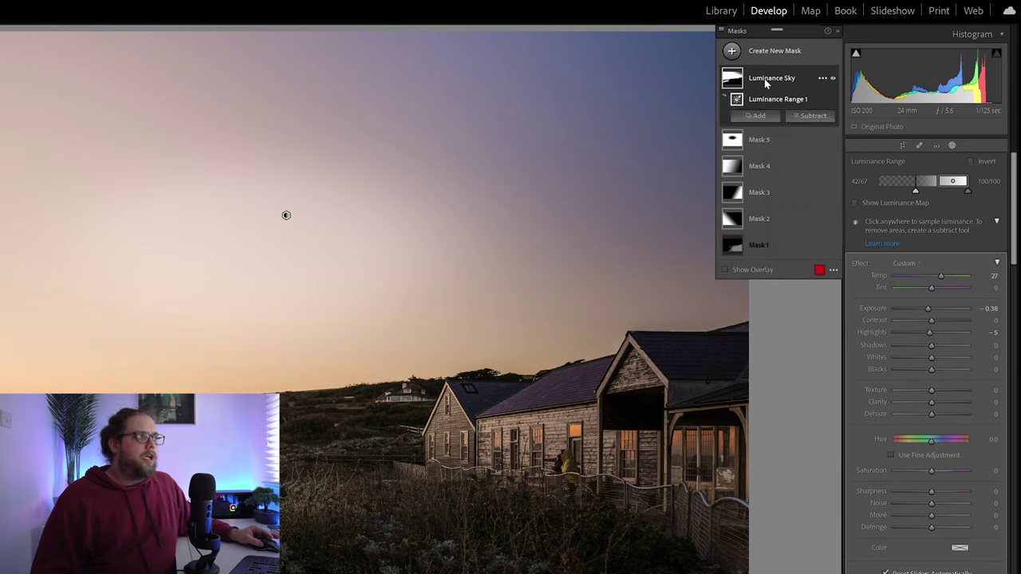
left_click(831, 101)
left_click(831, 100)
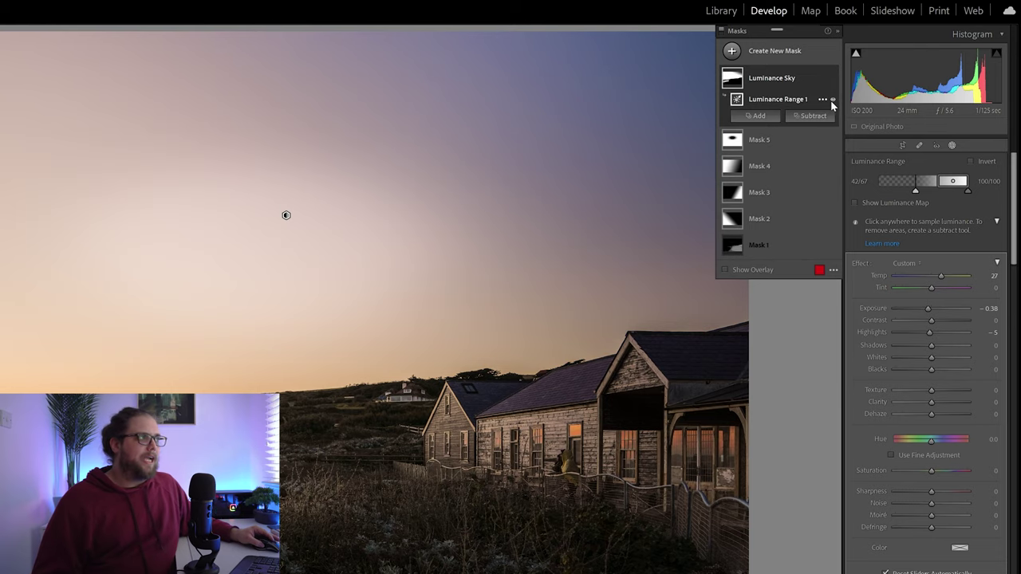
left_click(810, 116)
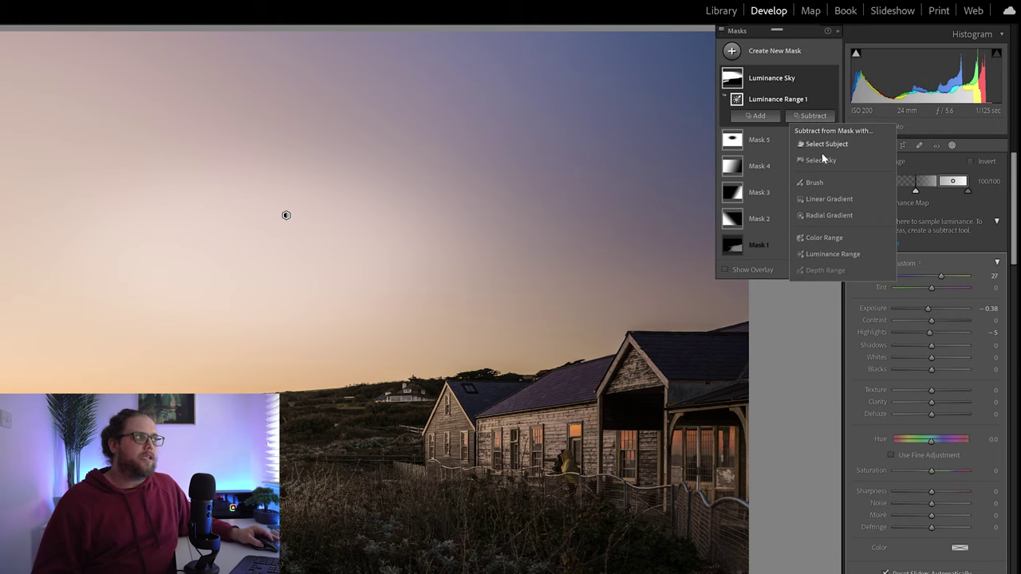
Step: Subtract a brush stroke over the beach from the Luminance Sky mask, toggling the mask to compare
left_click(835, 182)
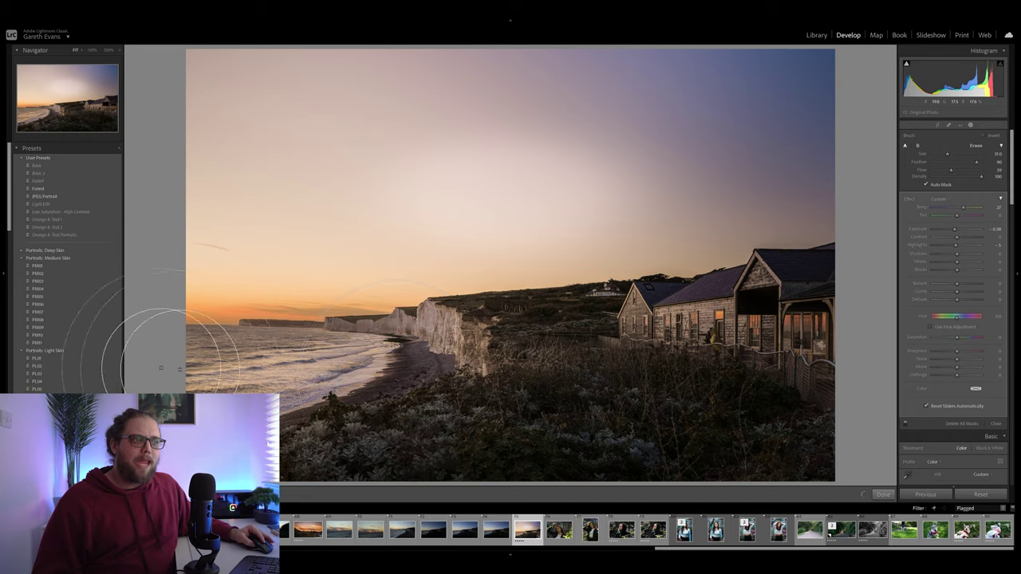
mouse_move(331, 366)
left_mouse_down()
mouse_move(372, 387)
mouse_move(319, 363)
mouse_move(388, 378)
mouse_move(354, 388)
mouse_move(395, 391)
left_mouse_up()
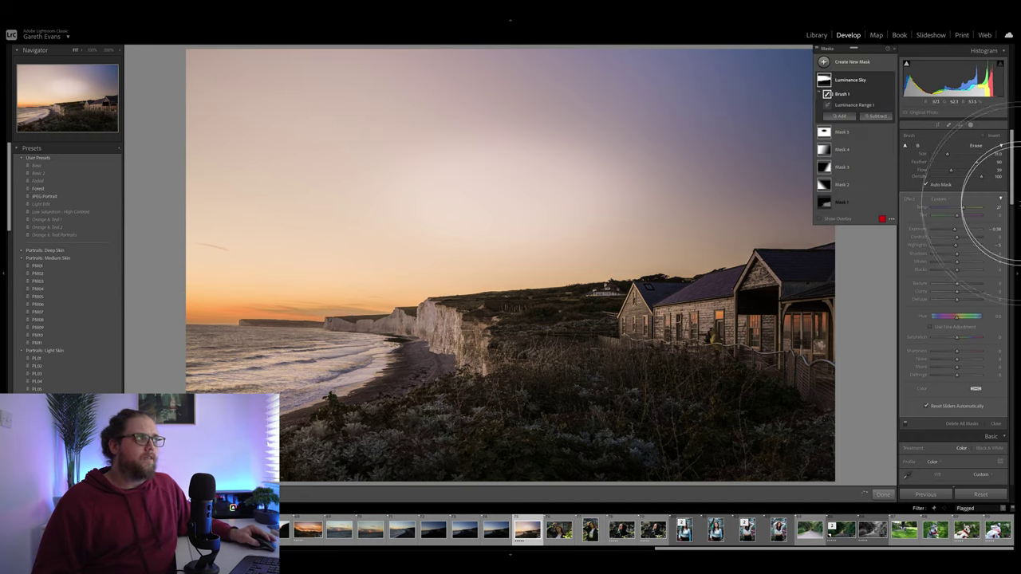
left_click(891, 81)
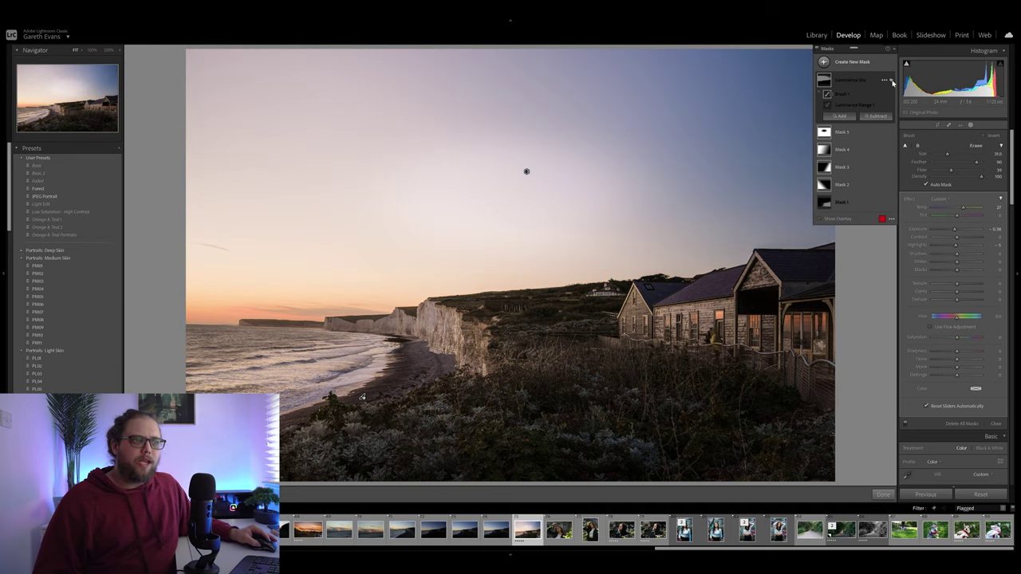
left_click(892, 81)
left_click(892, 80)
left_click(891, 81)
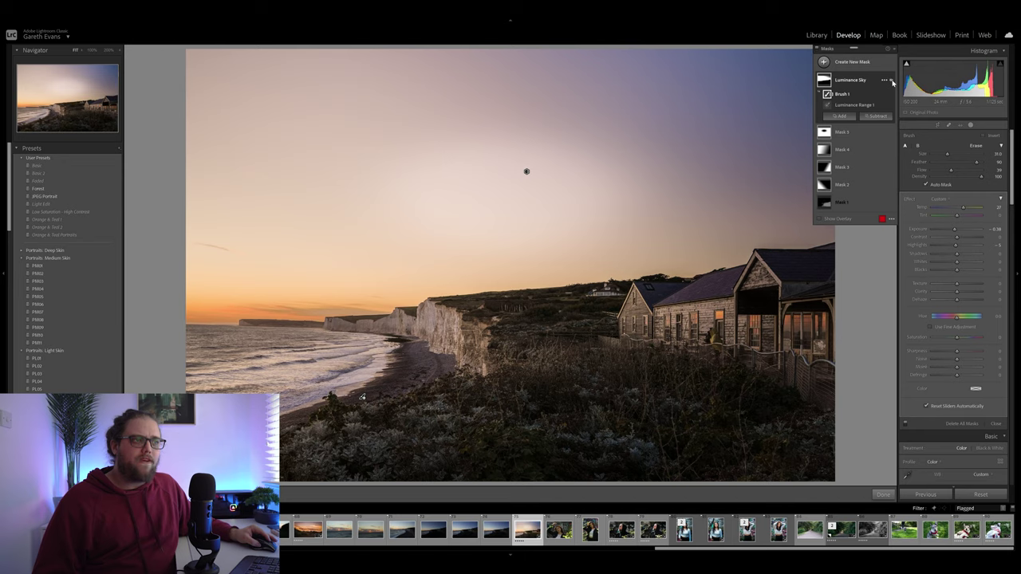
left_click(892, 81)
left_click(892, 81)
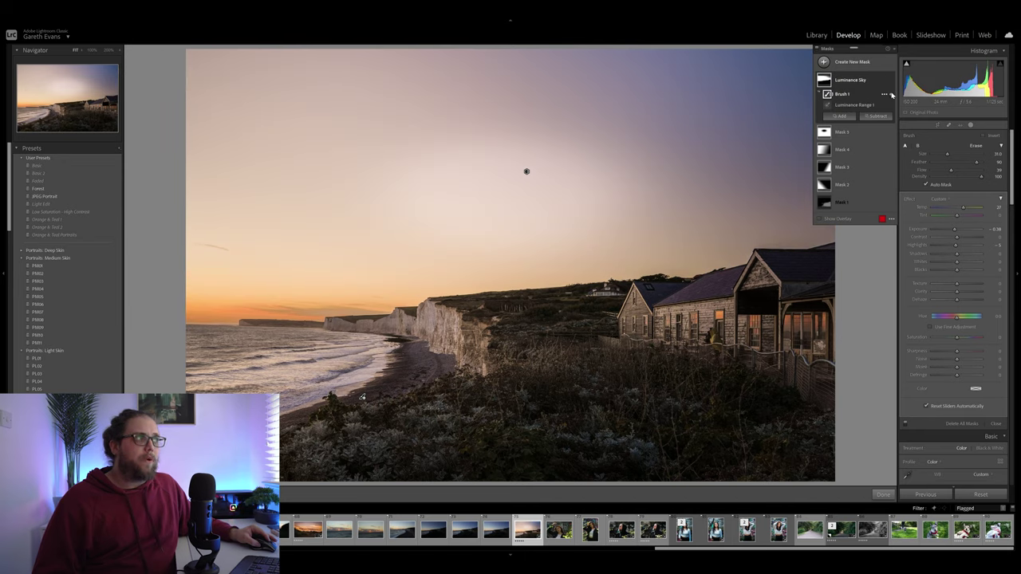
Step: Toggle the Brush 1 subtraction off and on to compare its effect, leaving it enabled
left_click(892, 95)
left_click(891, 95)
left_click(892, 95)
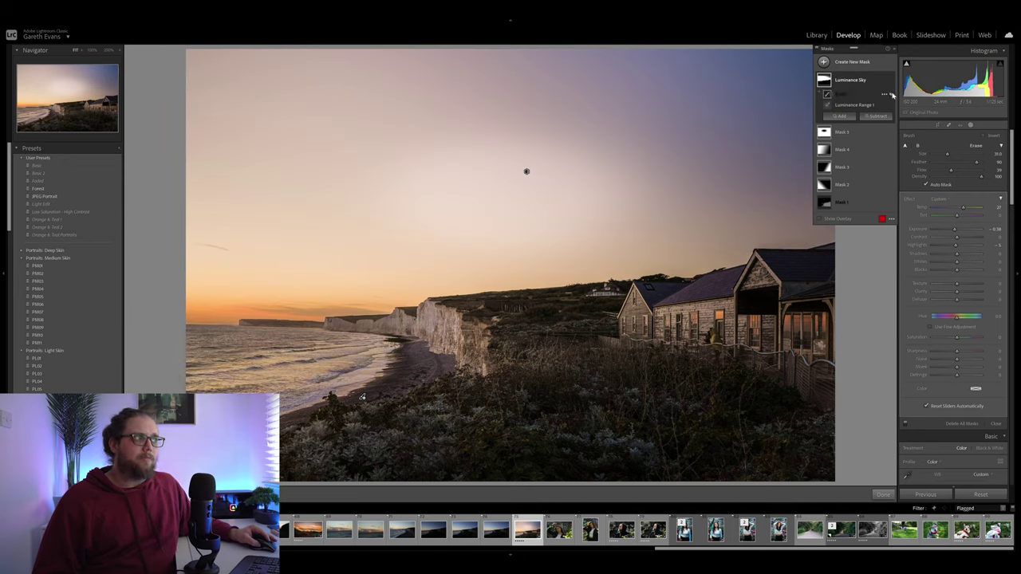
left_click(891, 95)
left_click(891, 95)
left_click(891, 95)
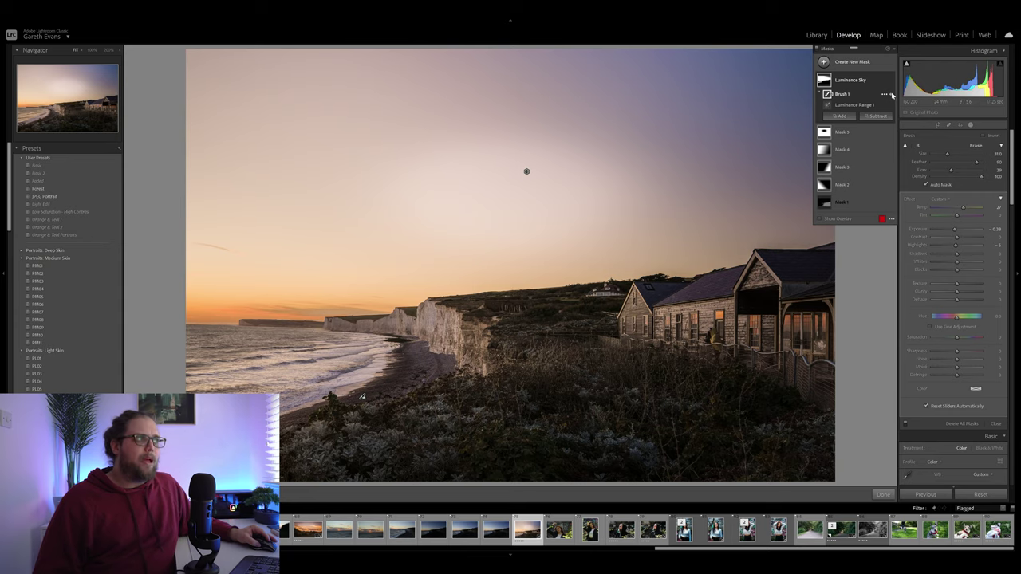
left_click(892, 96)
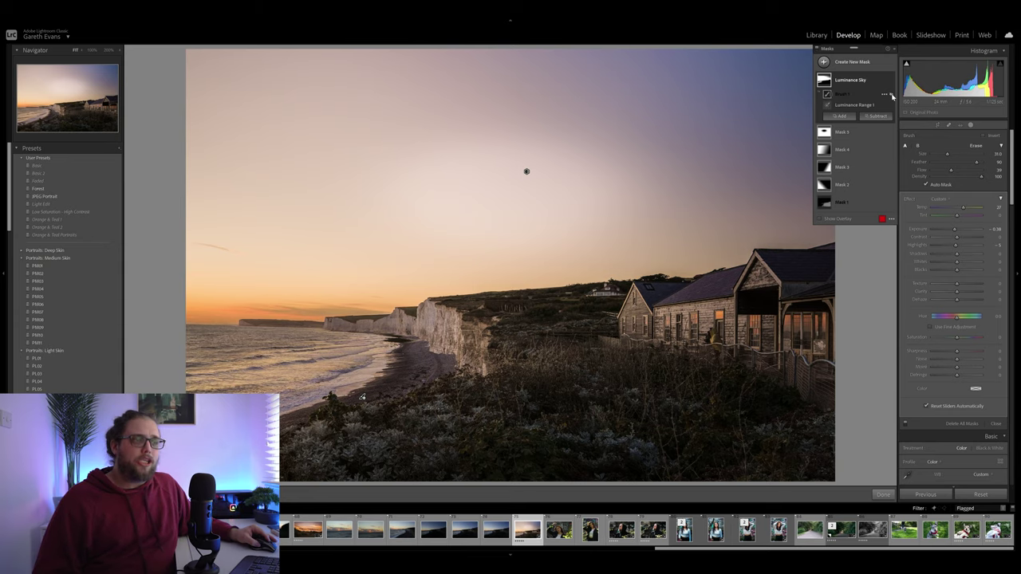
left_click(891, 96)
left_click(891, 95)
left_click(891, 95)
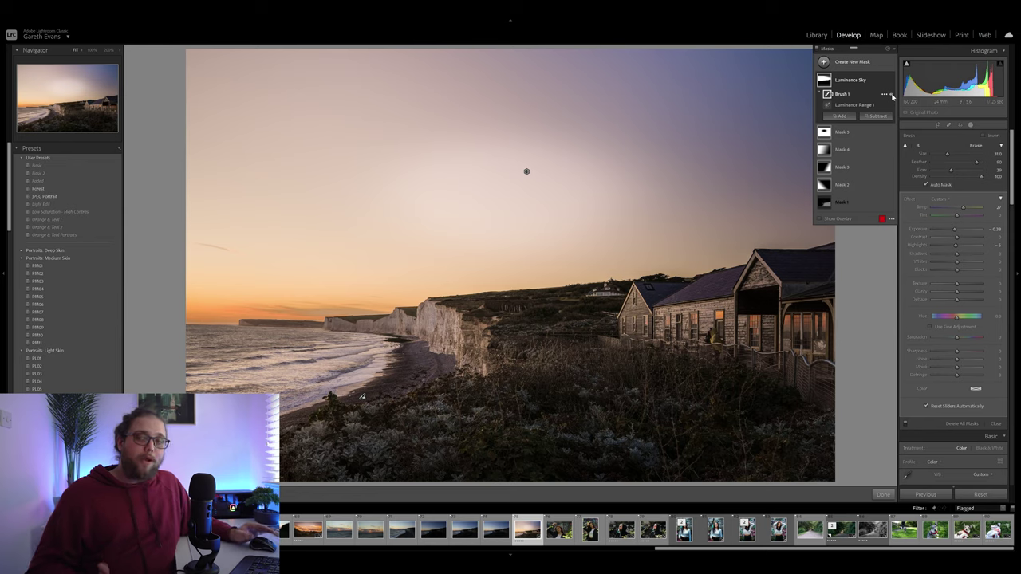